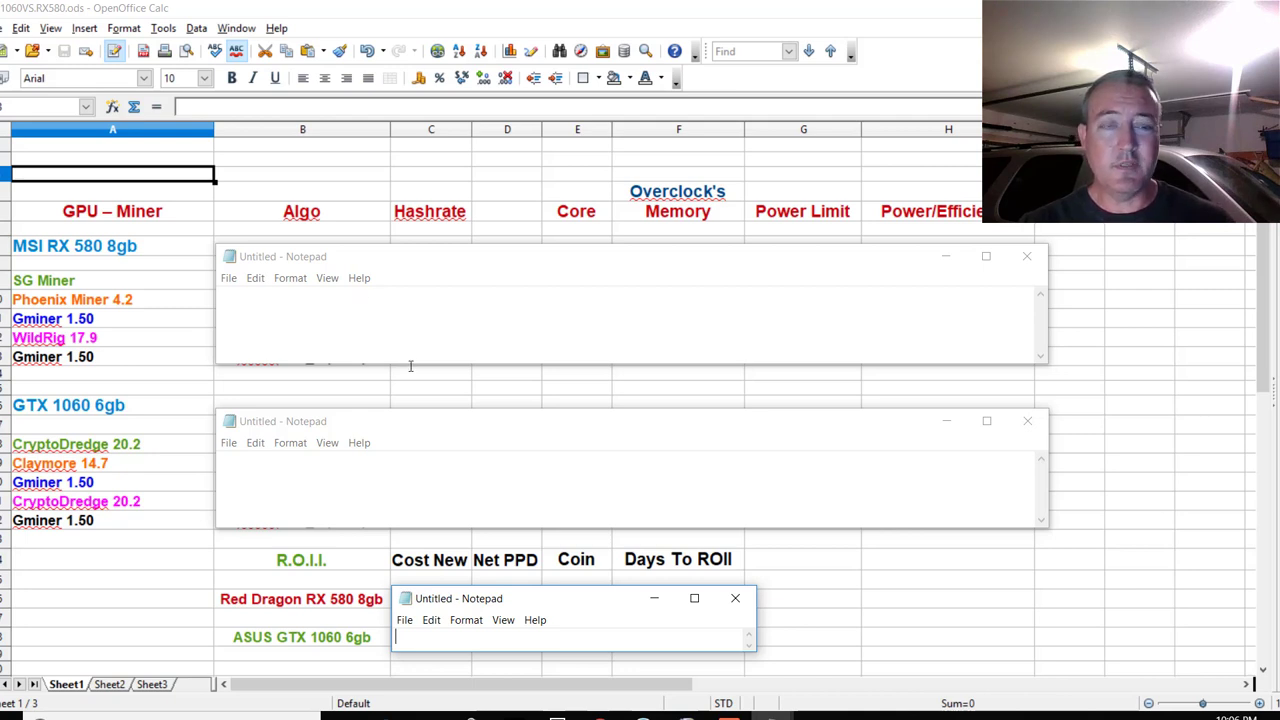
- Uncover the Gminer Zhash rows: 24 Sols on the RX 580 and 42.8 Sols on the GTX 1060
left_click_drag(410, 364, 413, 343)
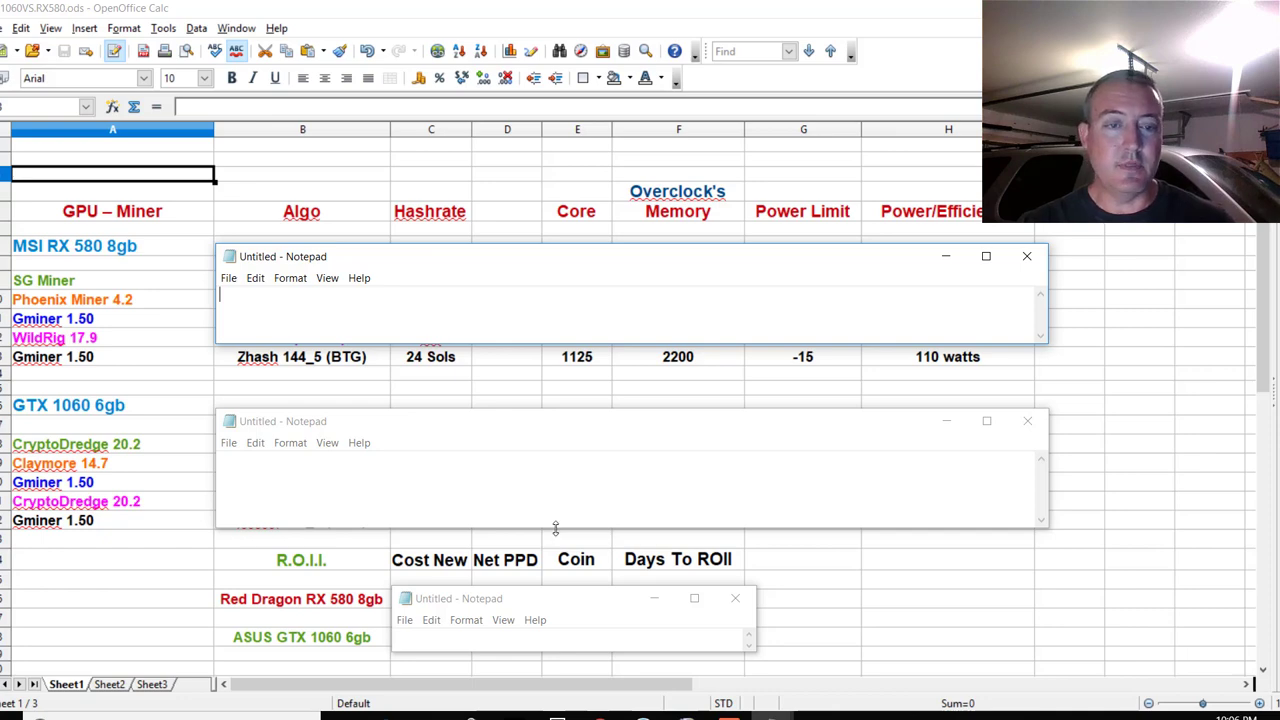
mouse_move(556, 527)
left_mouse_down()
mouse_move(545, 492)
mouse_move(535, 507)
left_mouse_up()
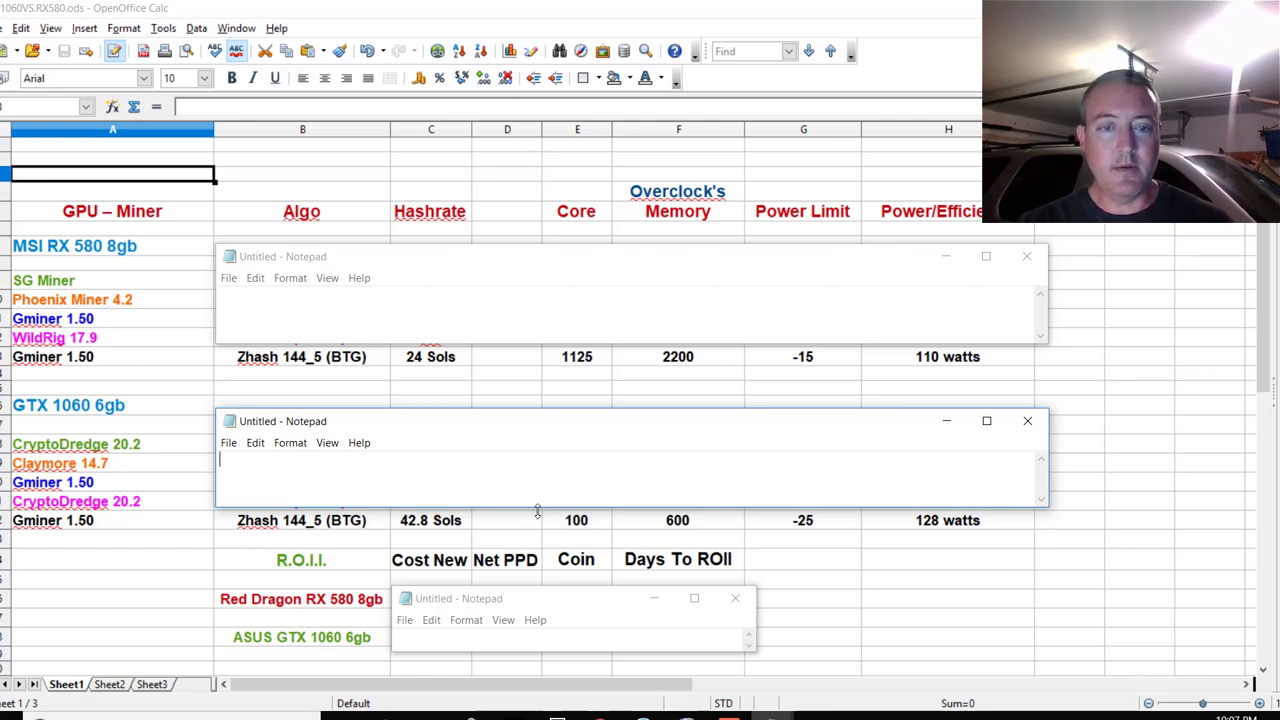
- Shrink the two Notepad covers to expose the X16r (Raven) rows for the GTX 1060 and RX 580
left_click_drag(538, 510, 540, 488)
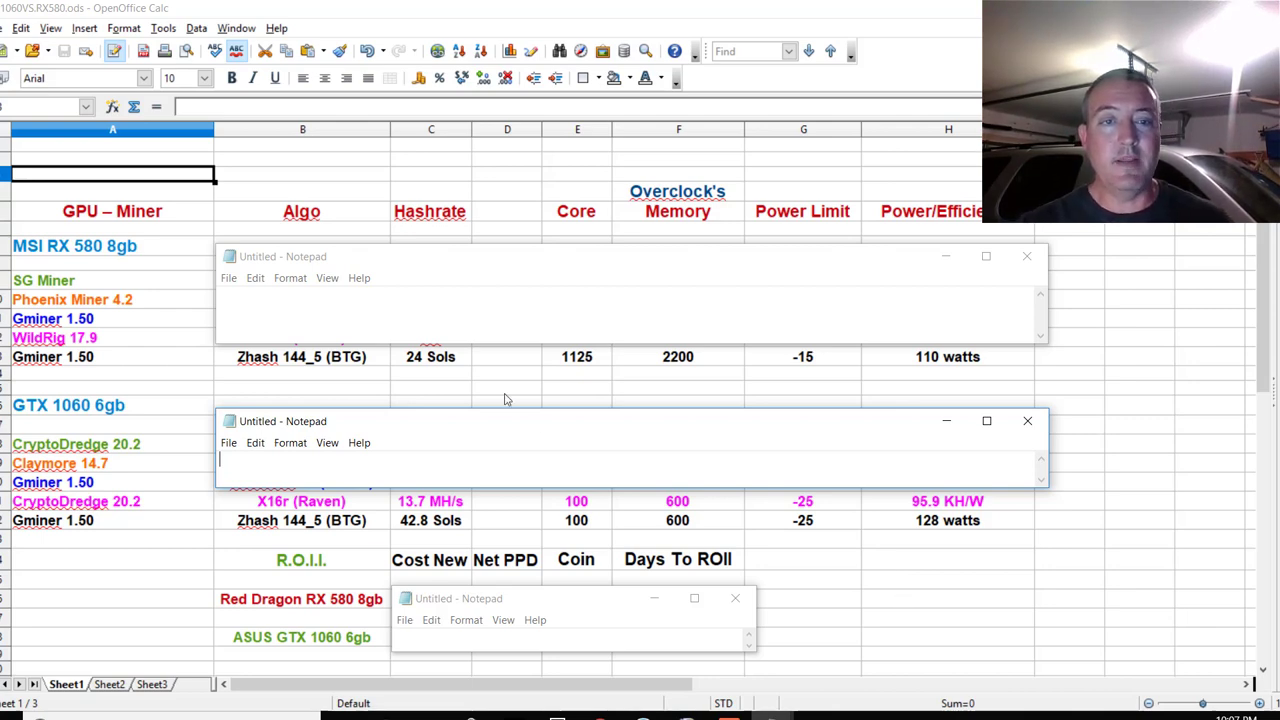
left_click_drag(500, 344, 505, 324)
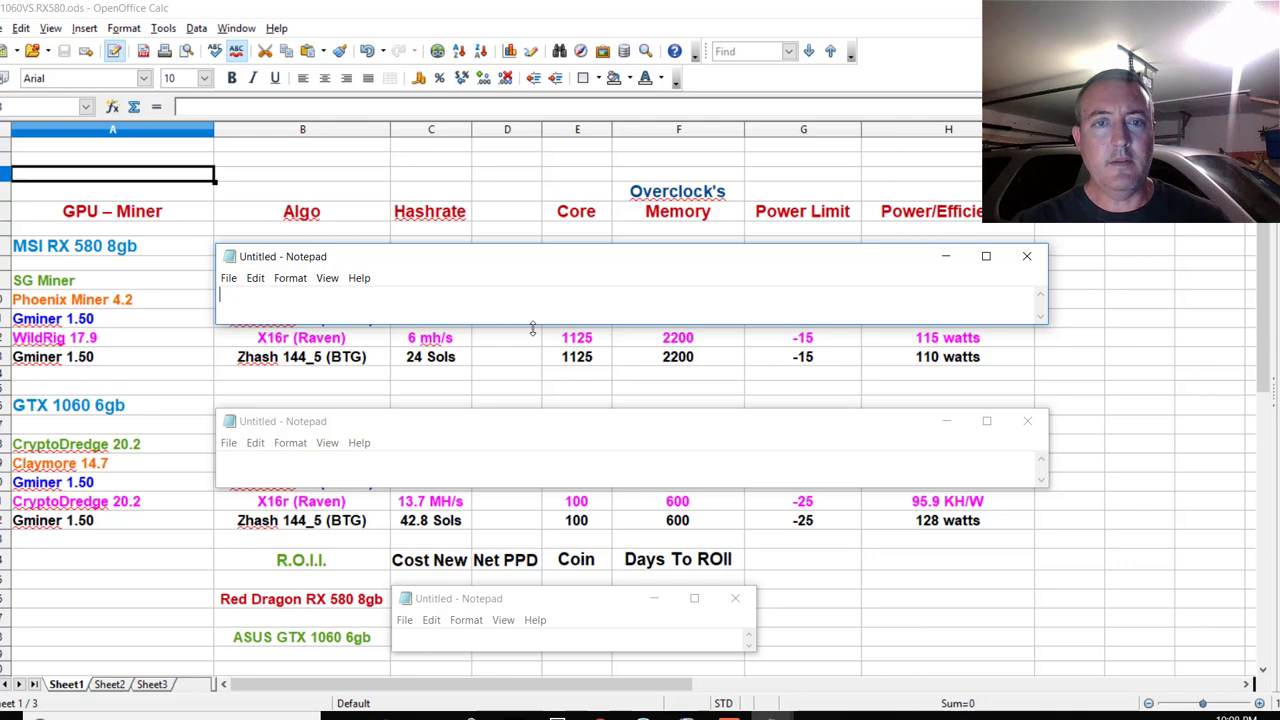
- Uncover the Cuckaroo 29 rows: RX 580 at 1.8 G/s, 95 W; GTX 1060 at 3.6 G/s, 107 W
left_click_drag(532, 328, 536, 313)
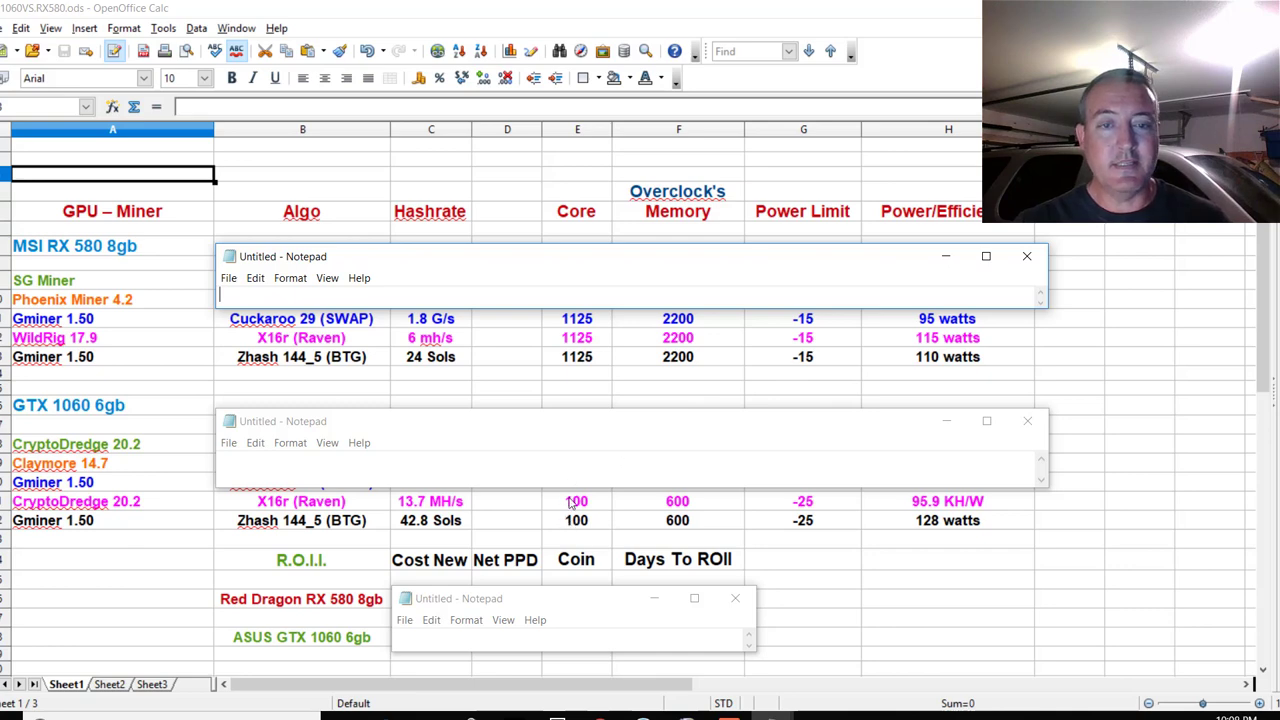
left_click_drag(572, 490, 578, 472)
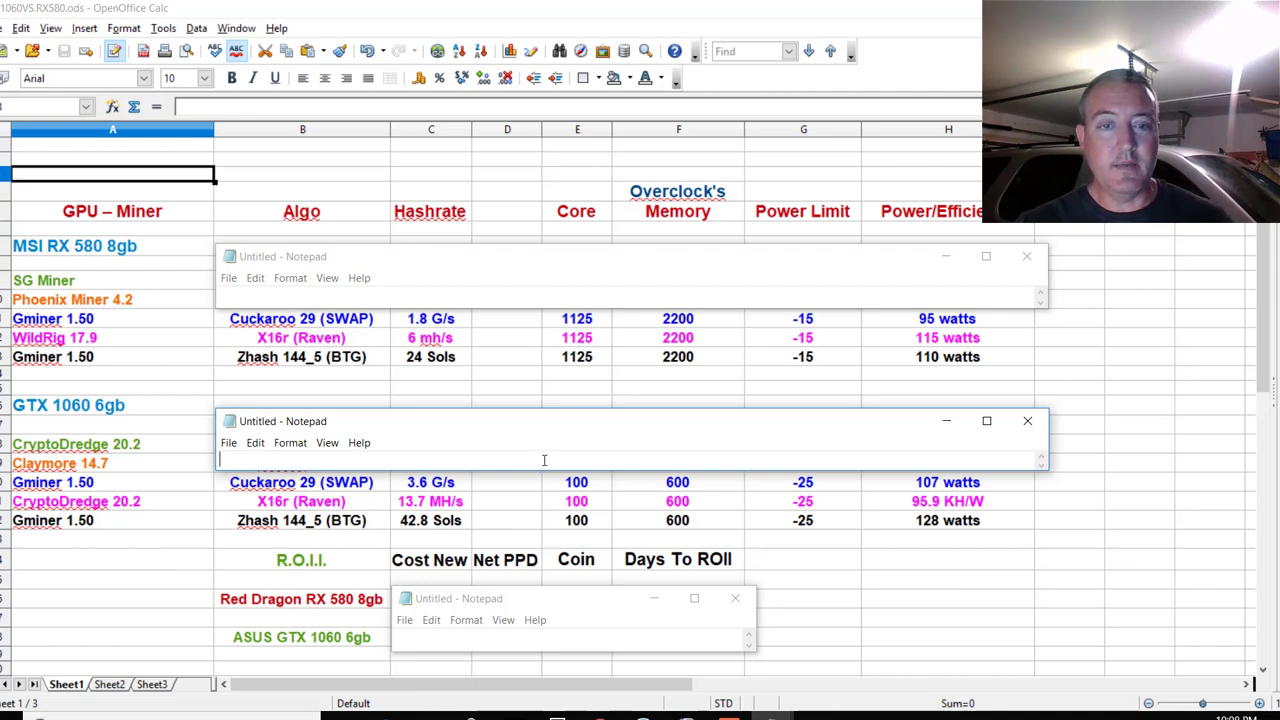
- Uncover the Ethash (ETC) rows: GTX 1060 at 23.5 MH/s and RX 580 at 29.7 MH/s
left_click_drag(557, 470, 562, 455)
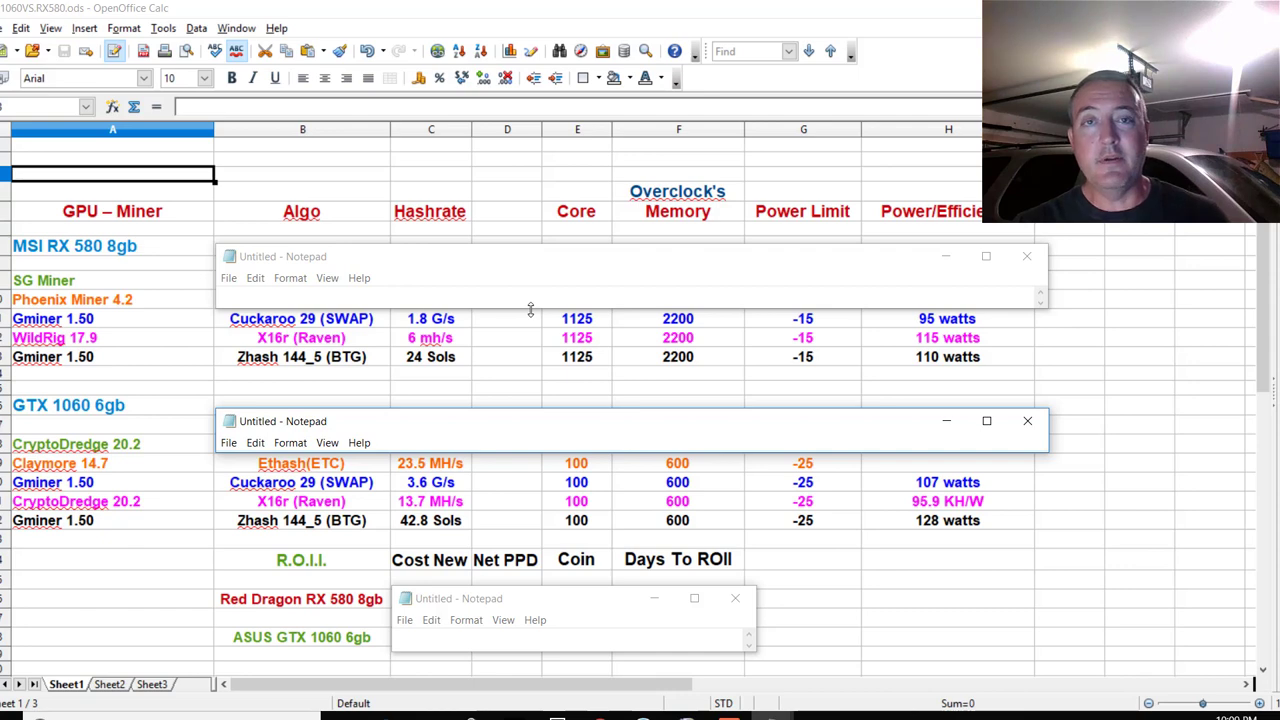
left_click_drag(531, 310, 531, 287)
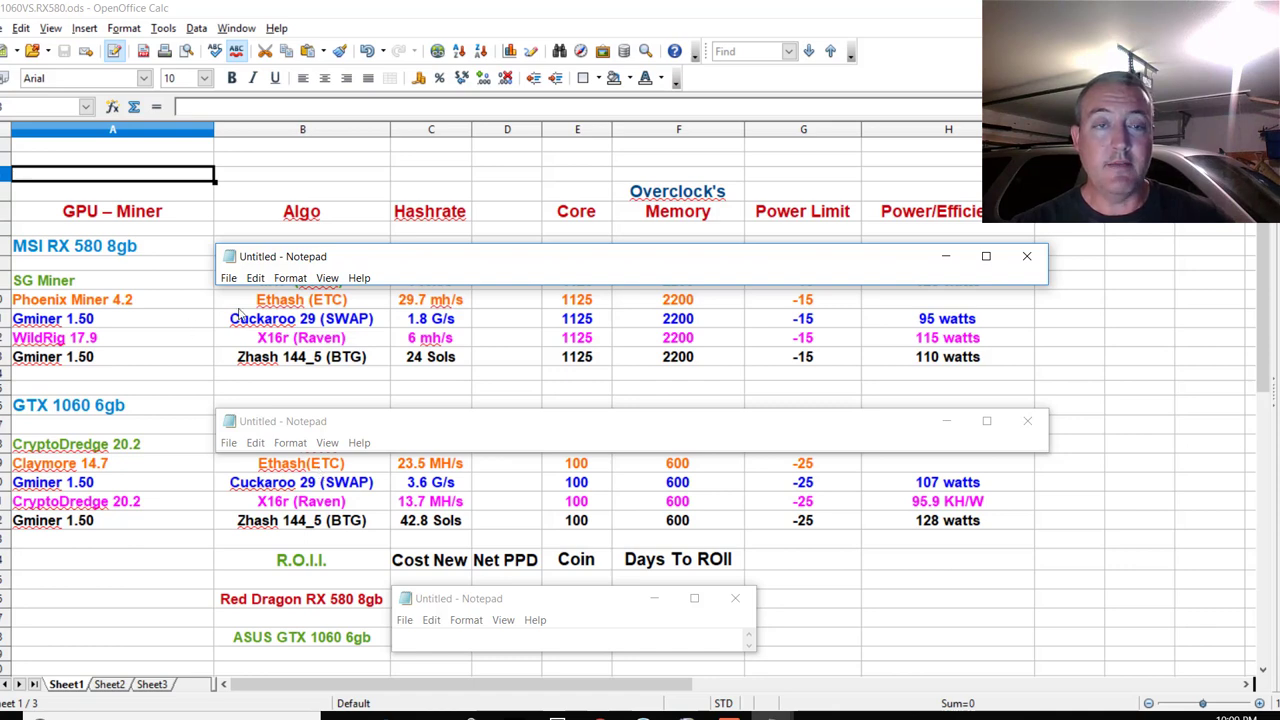
- Close both Notepad covers to show the MTP rows: RX 580 at 716k/s, GTX 1060 at 1.6 MH/s
left_click(1027, 256)
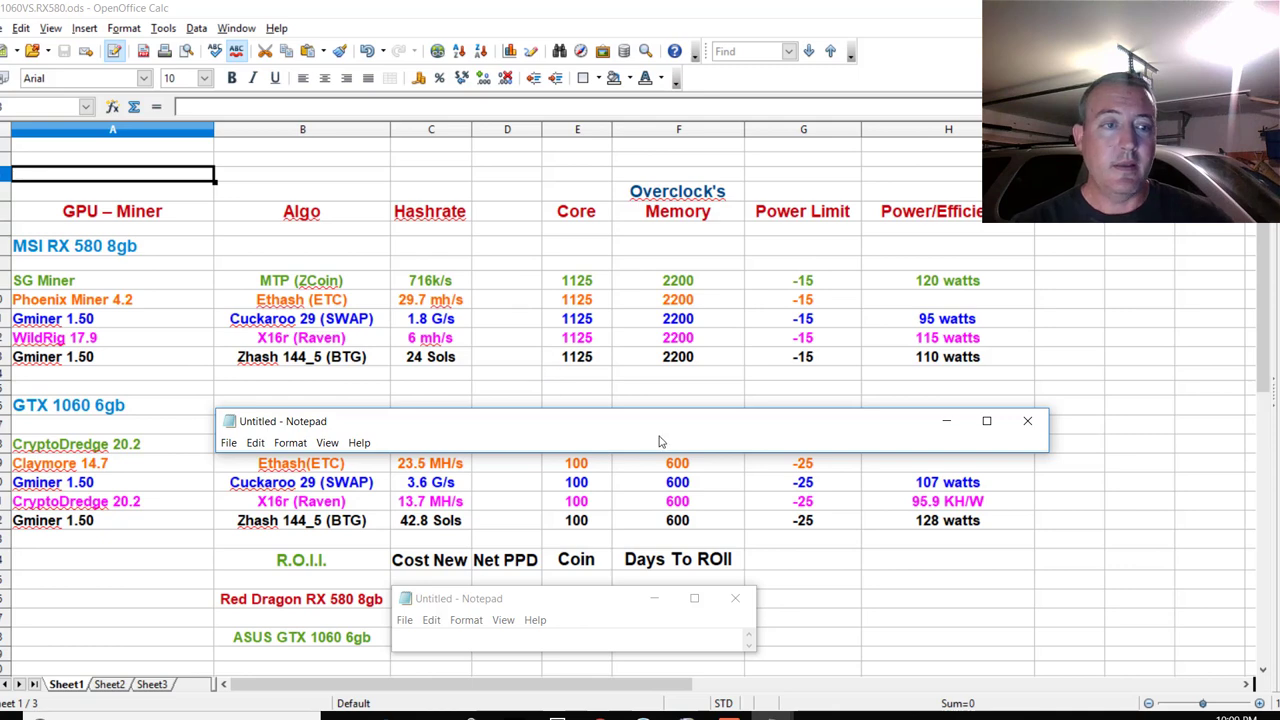
left_click(1025, 423)
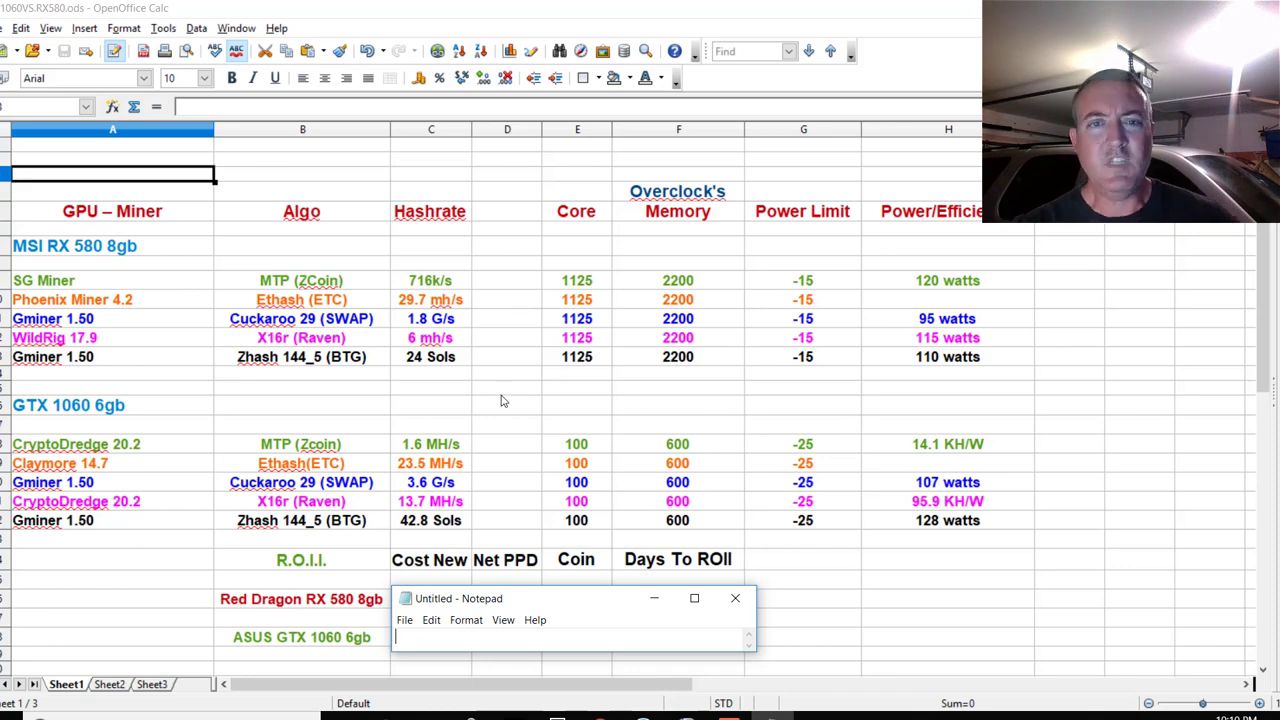
- In WhatToMine, recalculate profitability with the RX 580 settings and review the results
left_click(600, 716)
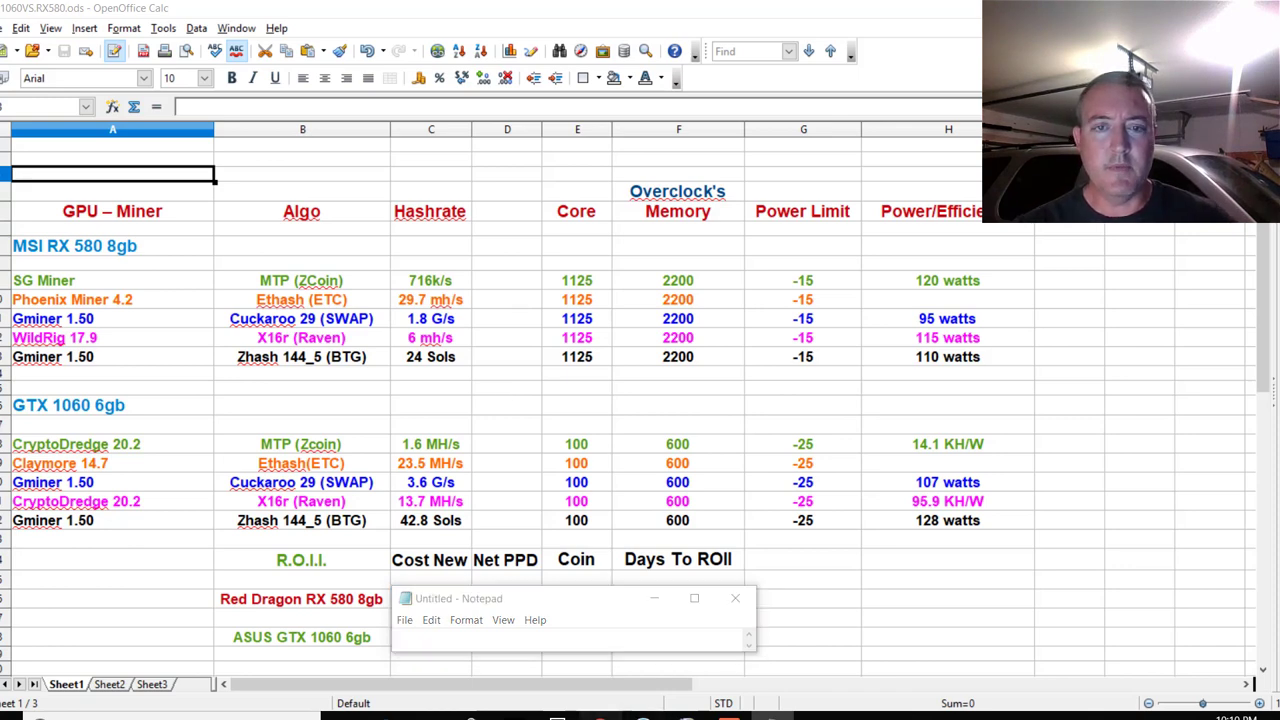
left_click(494, 16)
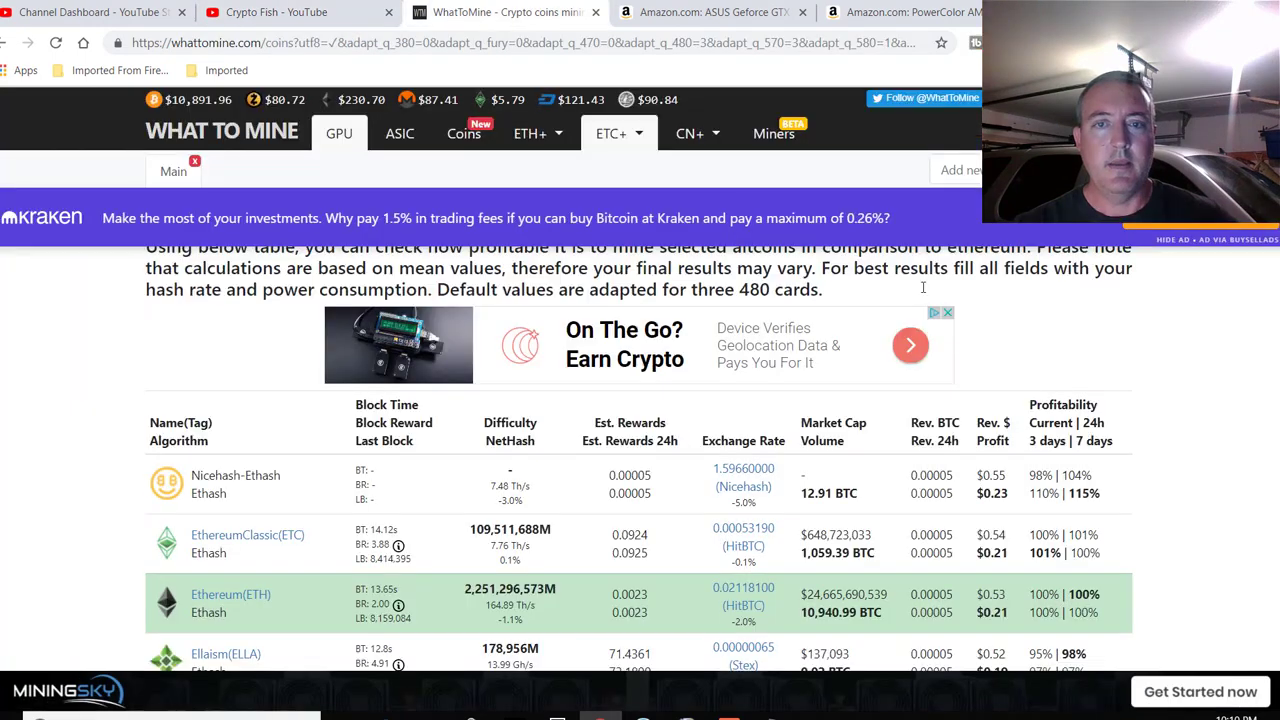
scroll(1133, 380, "up", 5)
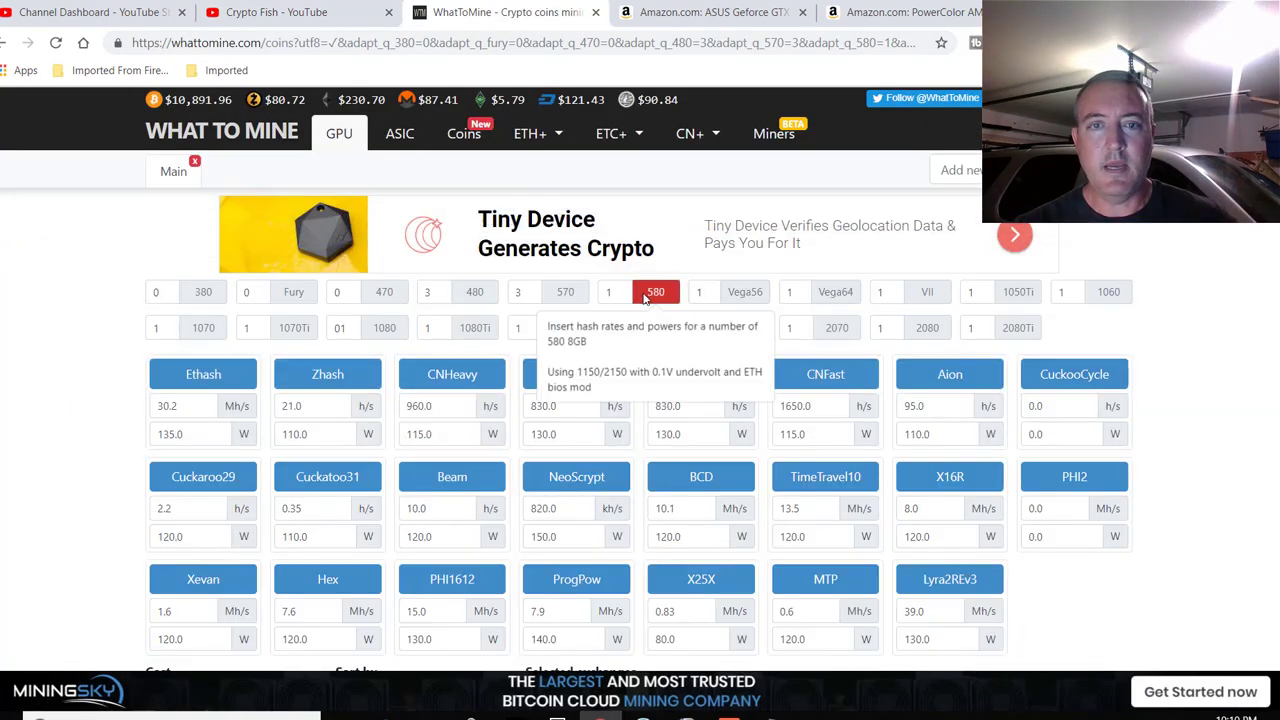
scroll(1140, 414, "down", 3)
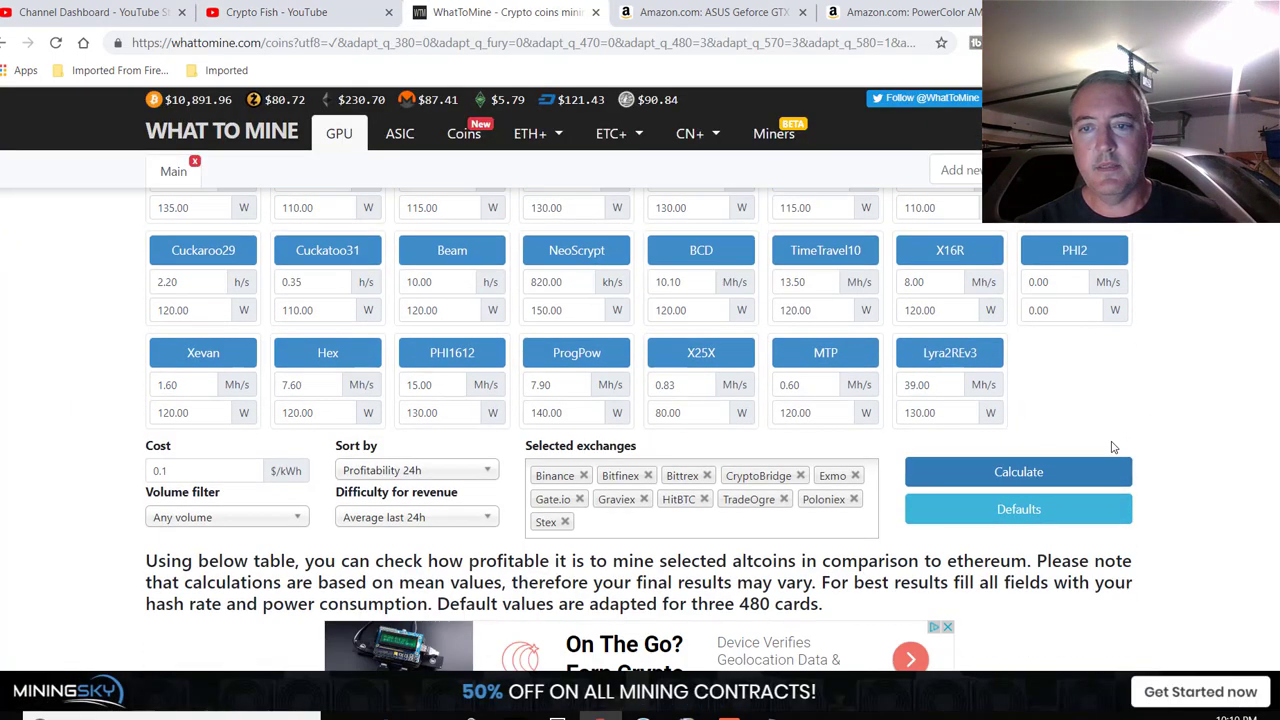
left_click(1042, 459)
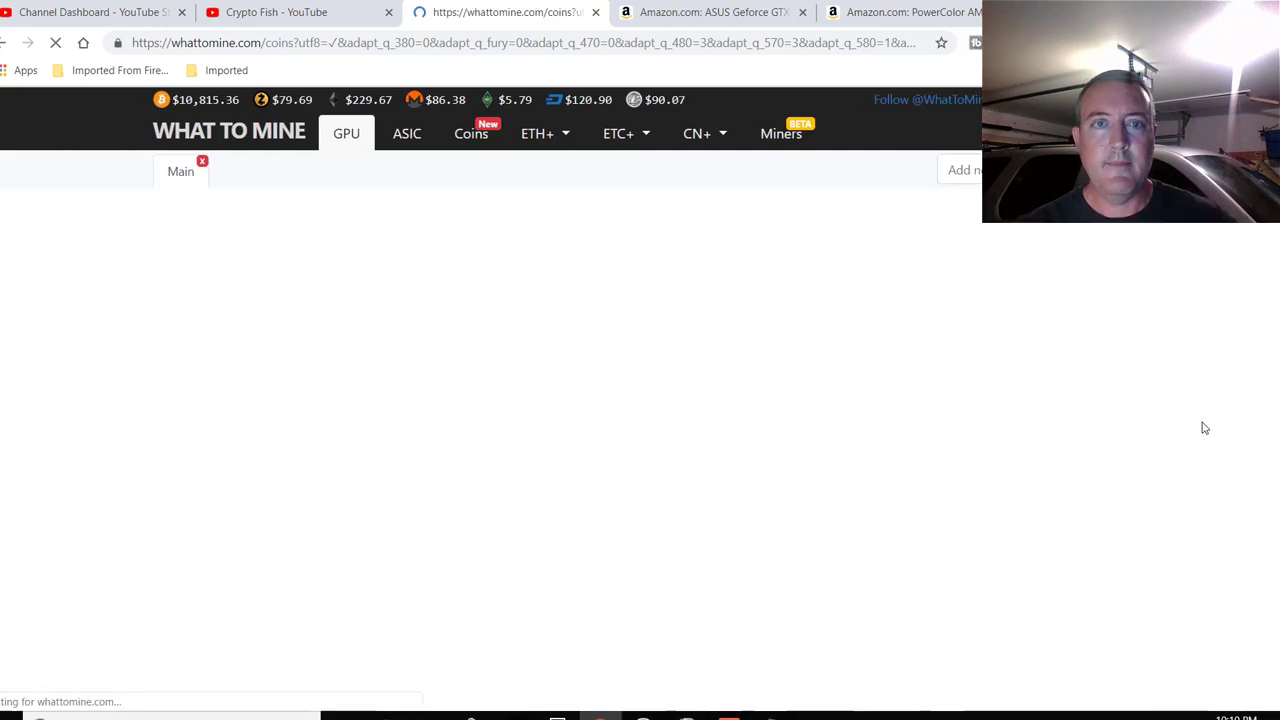
scroll(1210, 425, "down", 6)
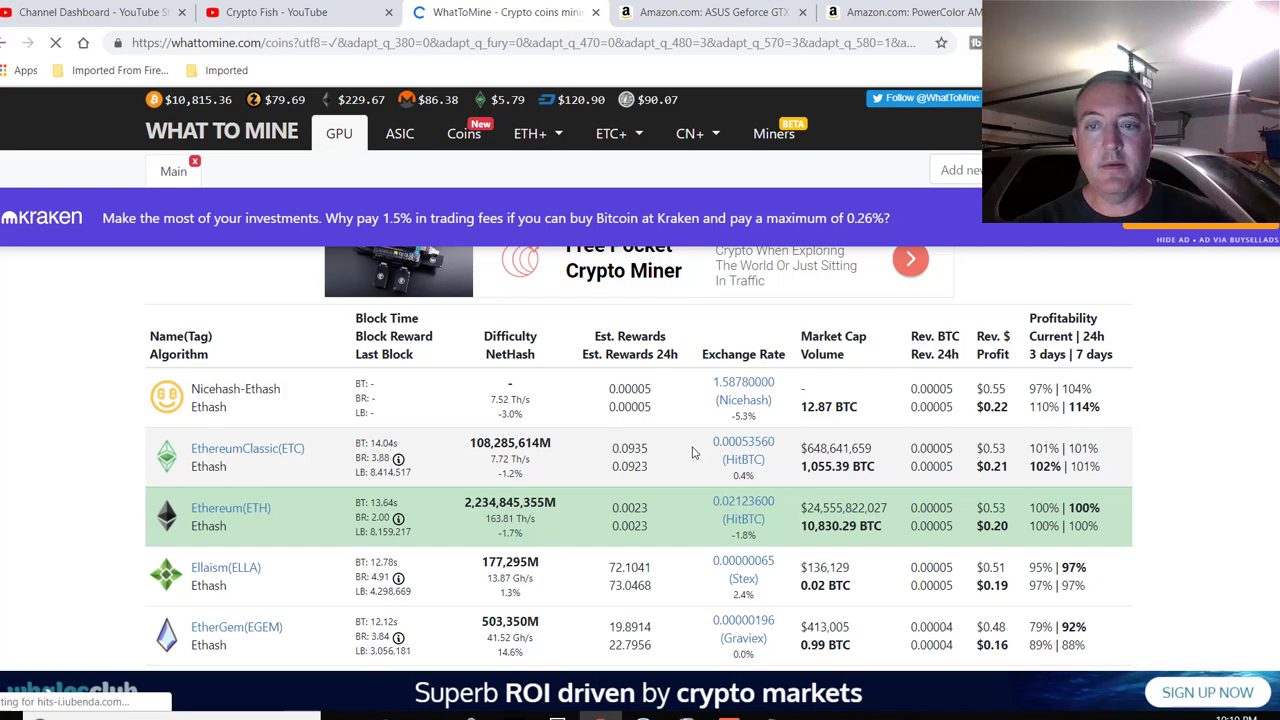
scroll(1200, 466, "up", 5)
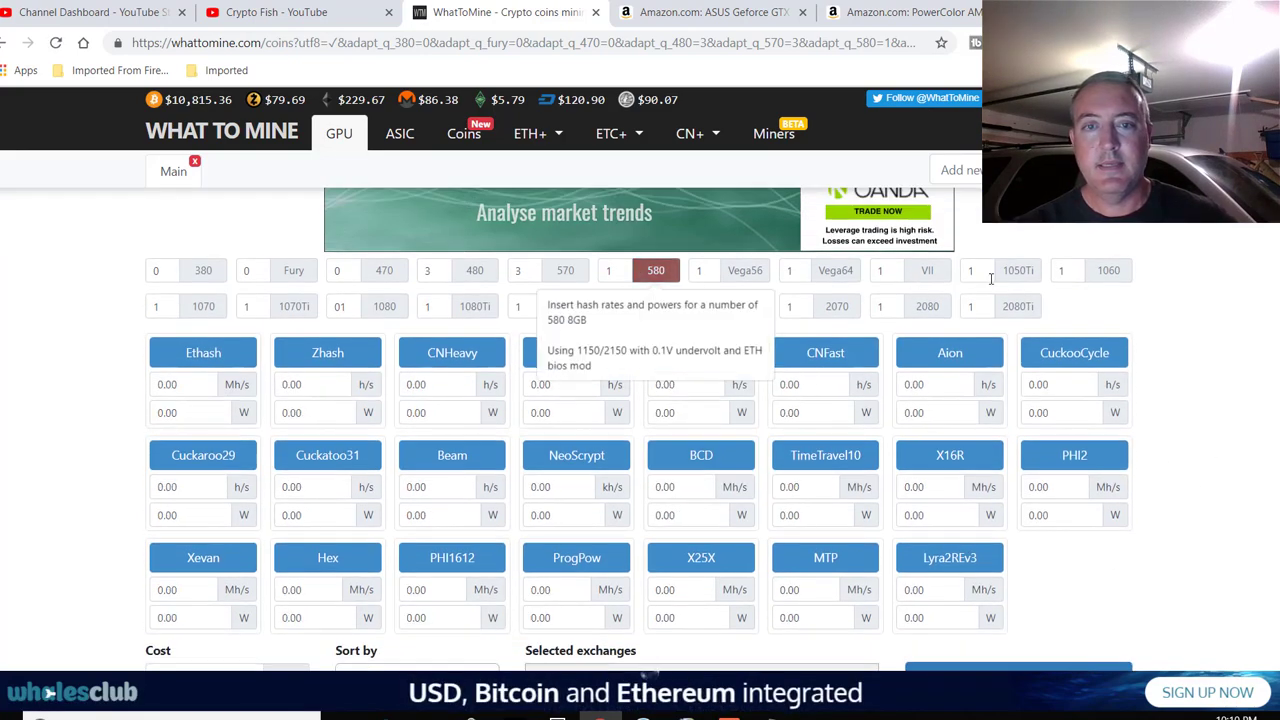
- Load the GTX 1060 hash rates and calculate, putting Swap (XWP) on top at $0.37 daily
left_click(1108, 272)
scroll(1160, 343, "down", 3)
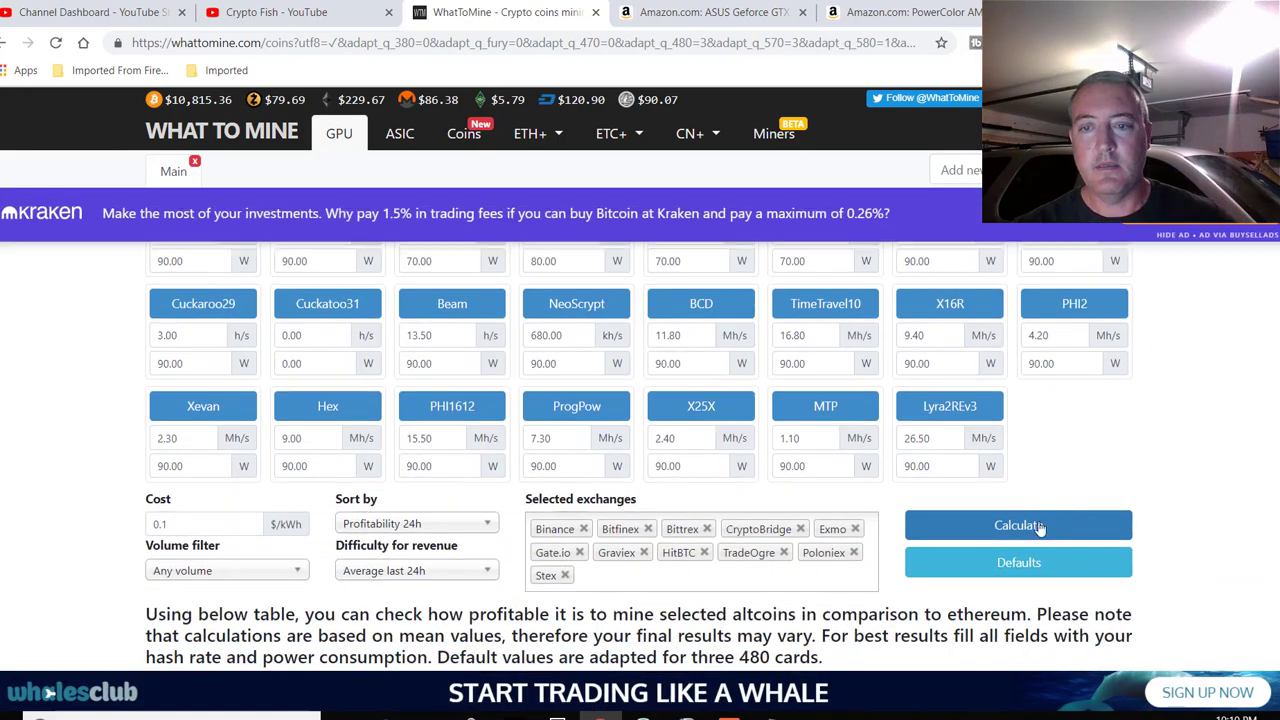
left_click(1037, 526)
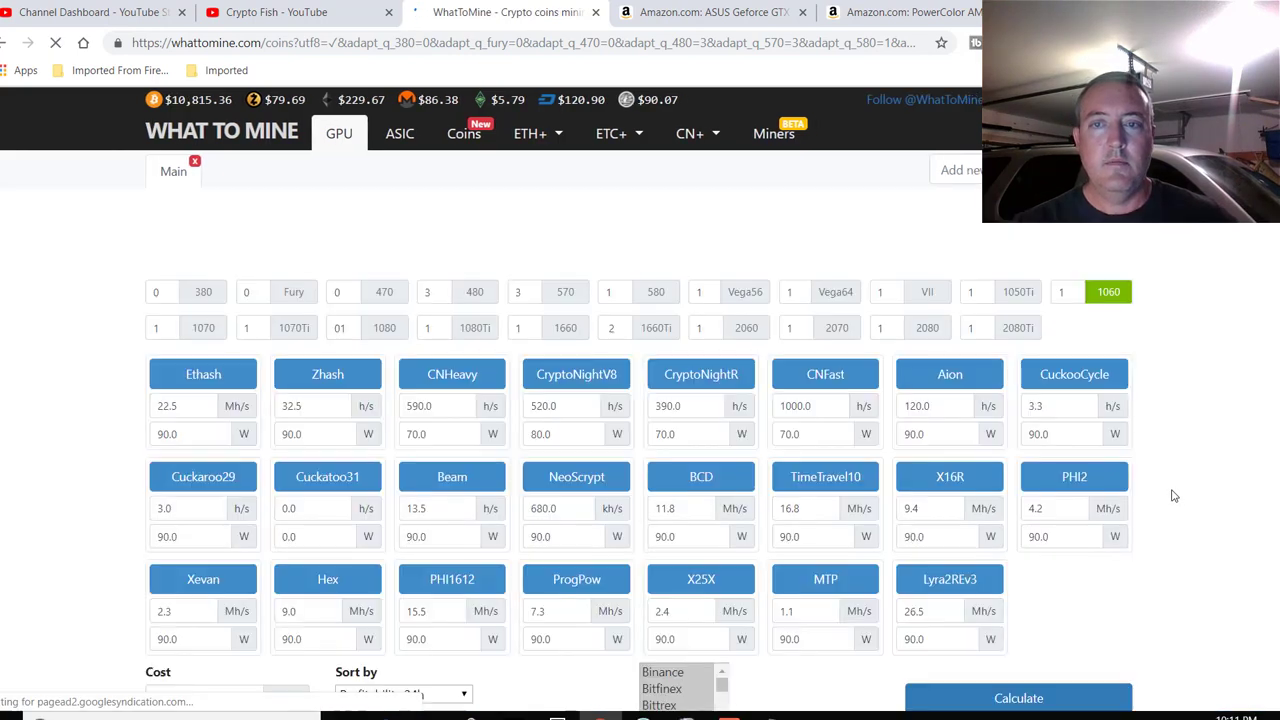
scroll(1174, 496, "down", 5)
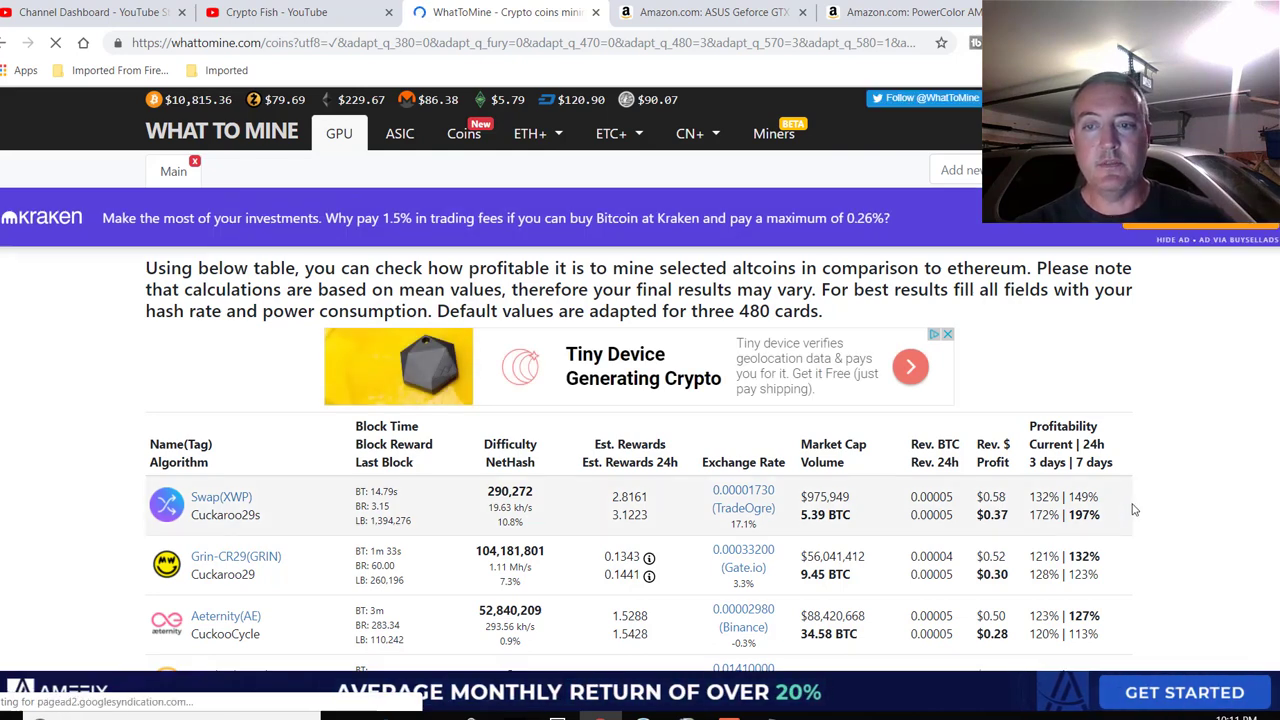
scroll(1140, 512, "up", 5)
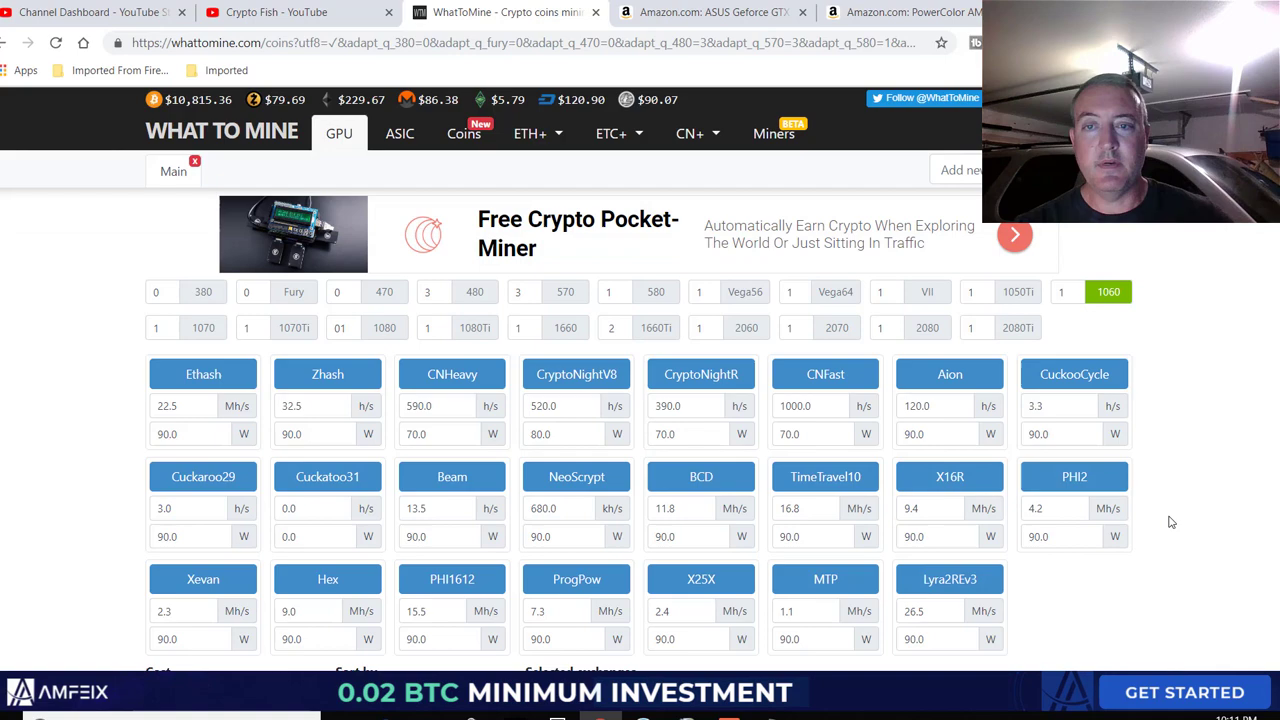
scroll(1171, 522, "down", 4)
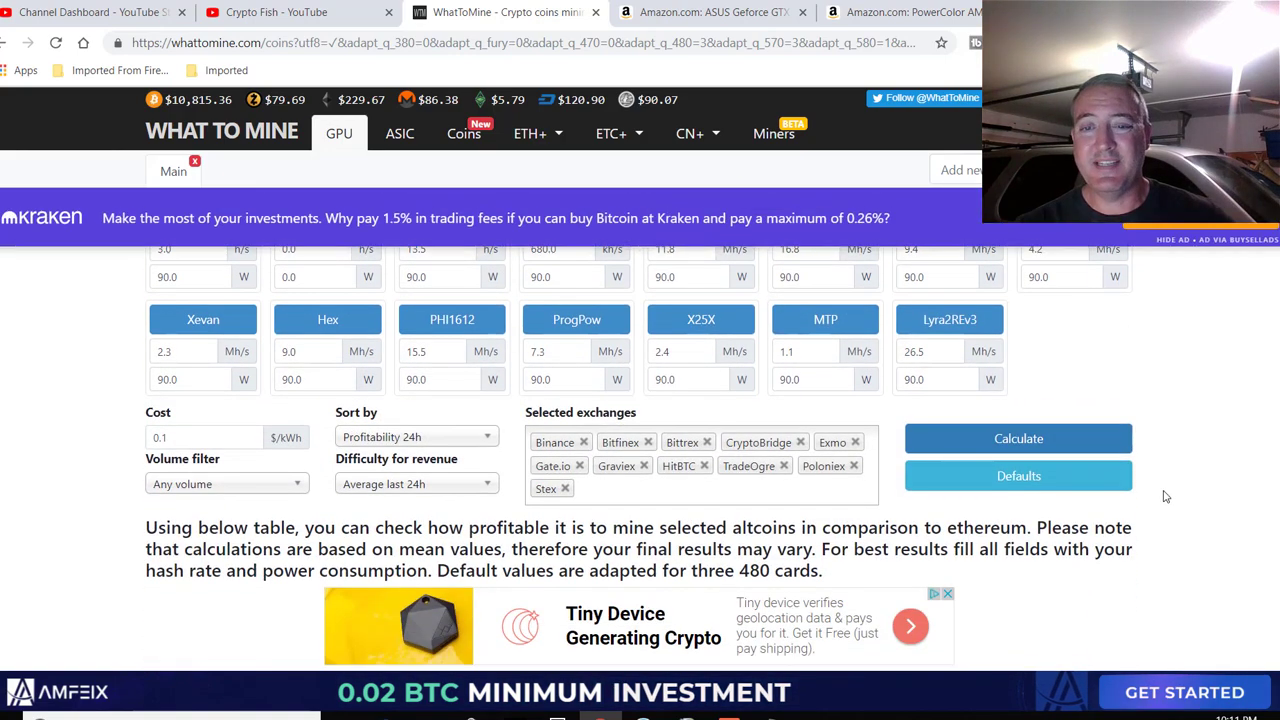
scroll(1161, 491, "down", 2)
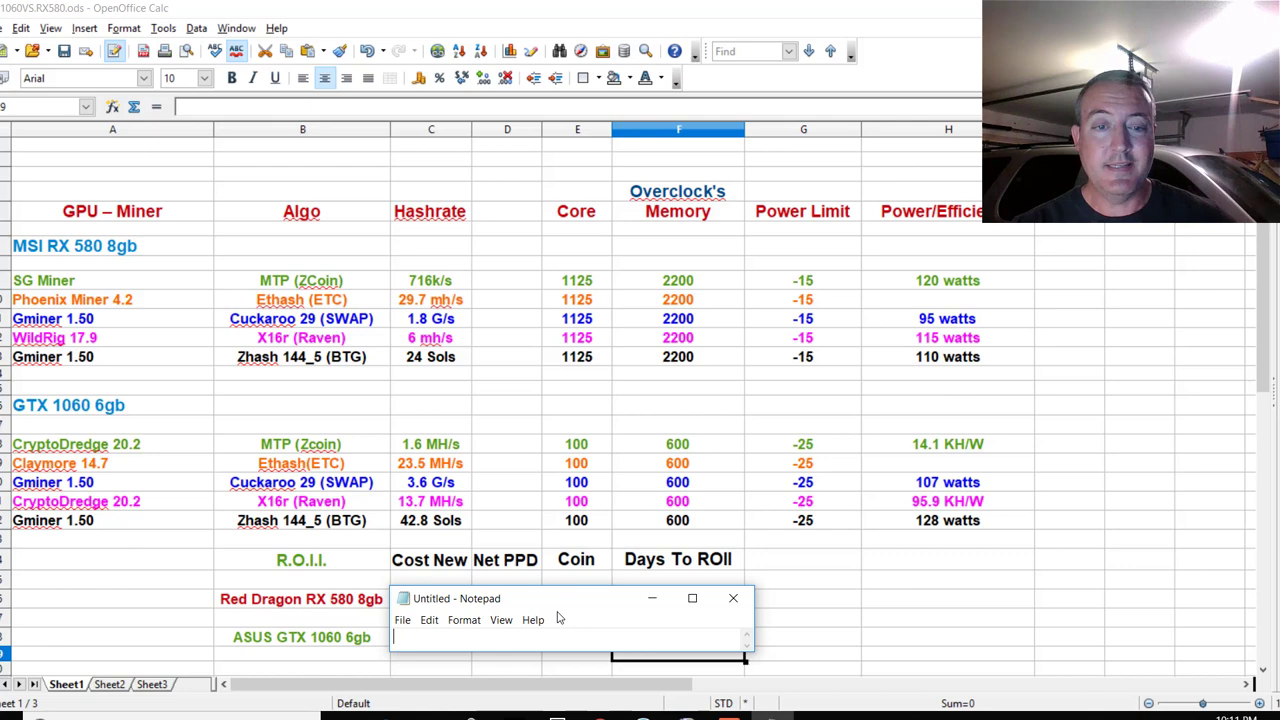
- Slide the Notepad right to reveal costs $179.99/$239.99, net PPD $0.21/$0.37, coins ETC and Swap
left_click_drag(572, 604, 650, 606)
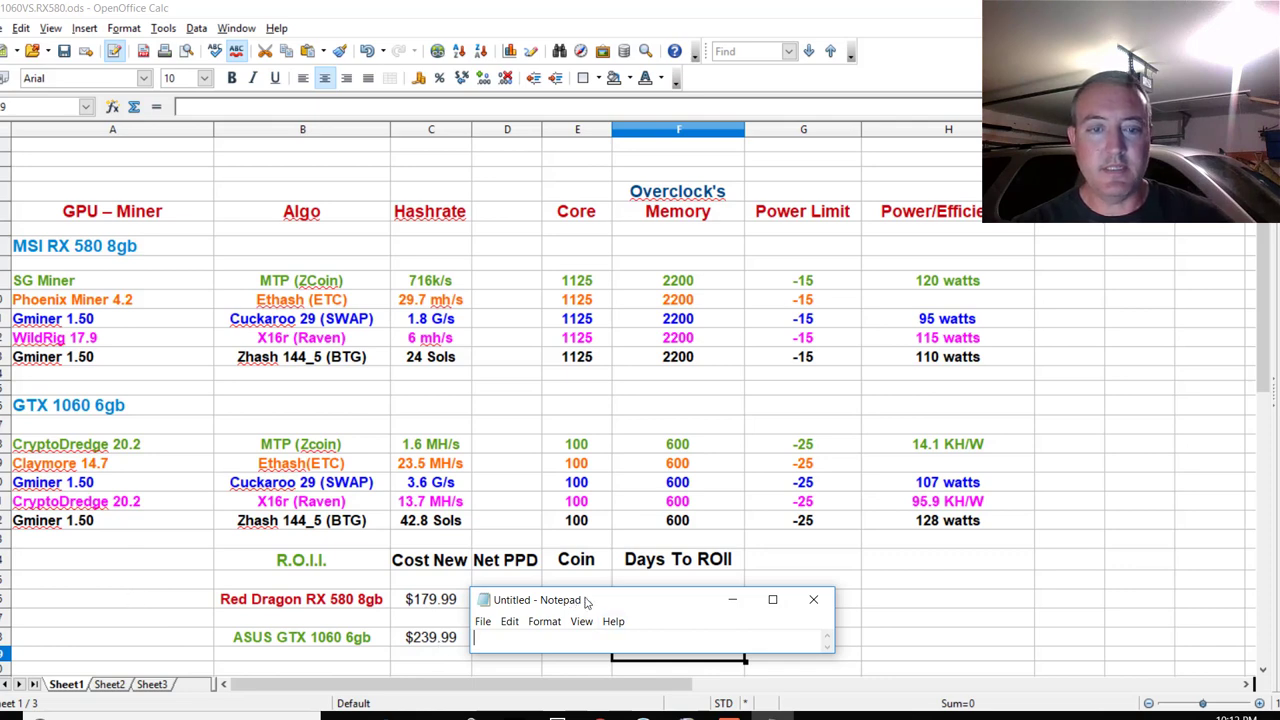
left_click_drag(574, 601, 646, 601)
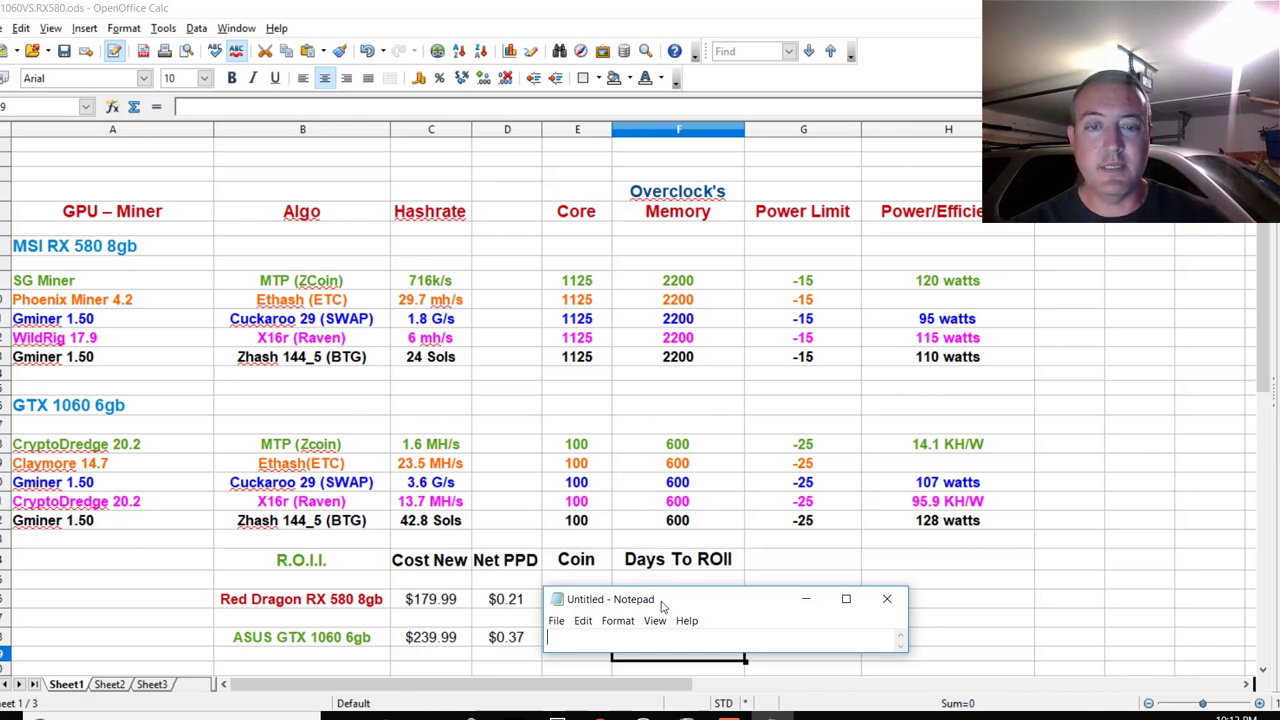
left_click_drag(661, 606, 703, 608)
left_click_drag(720, 608, 732, 608)
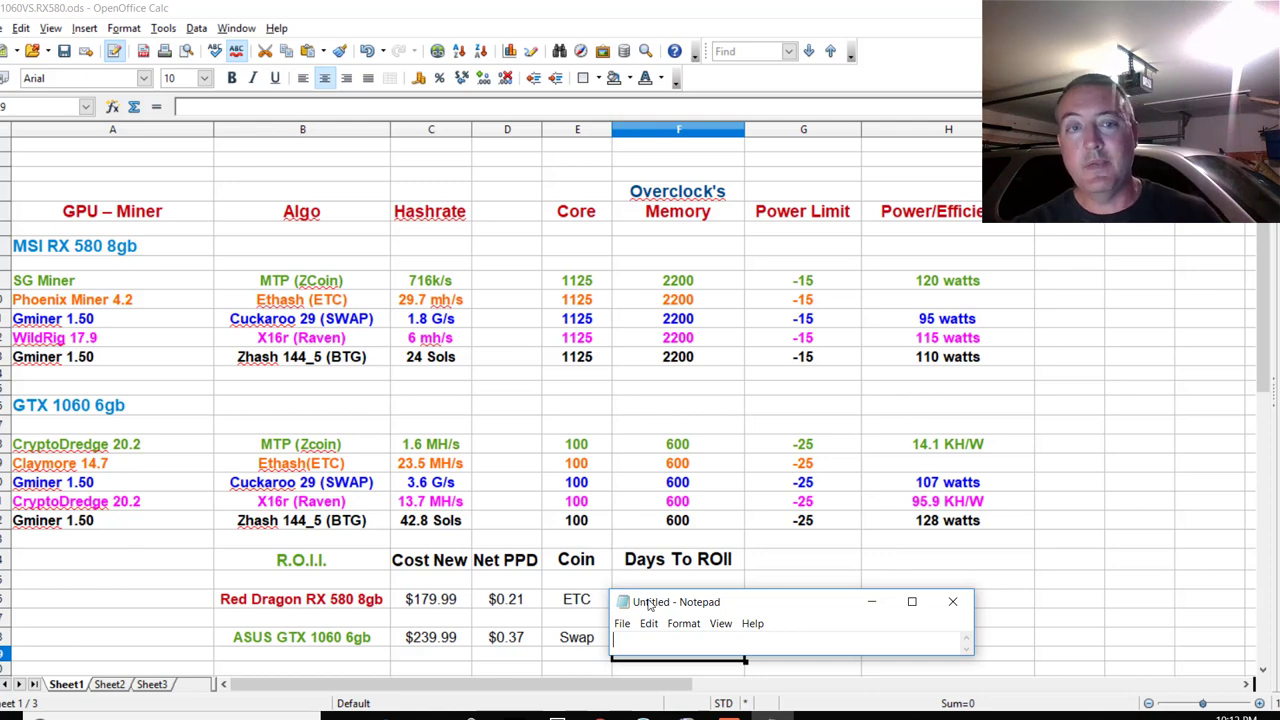
left_click_drag(648, 604, 788, 603)
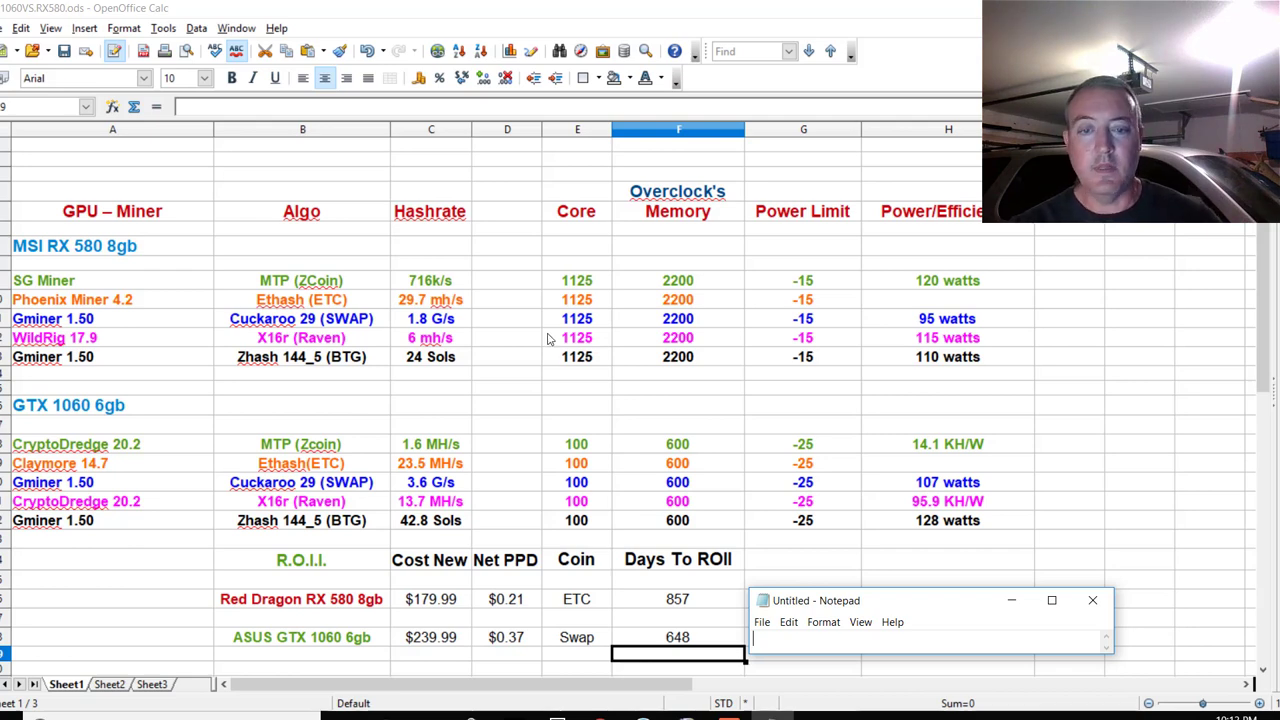
- Review the ASUS GTX 1060 6GB Turbo Amazon listing at $239.52, then bring up the PowerColor RX 580 page
left_click(600, 715)
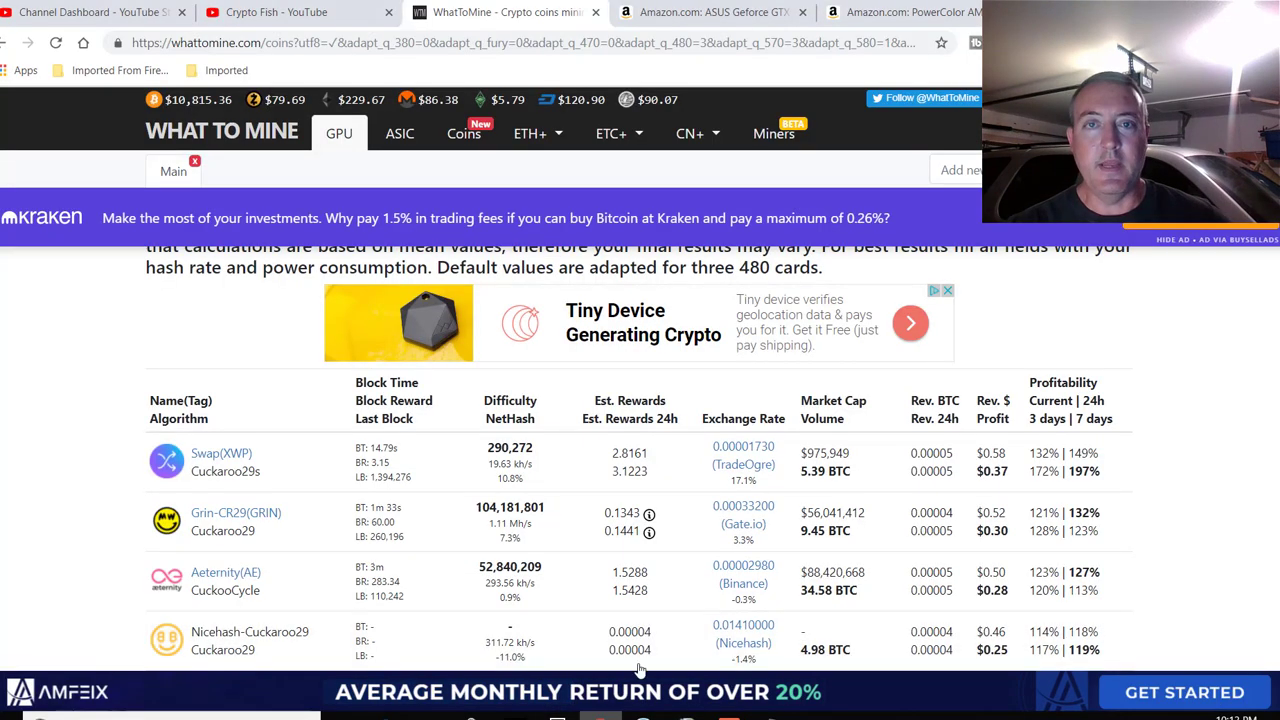
left_click(714, 12)
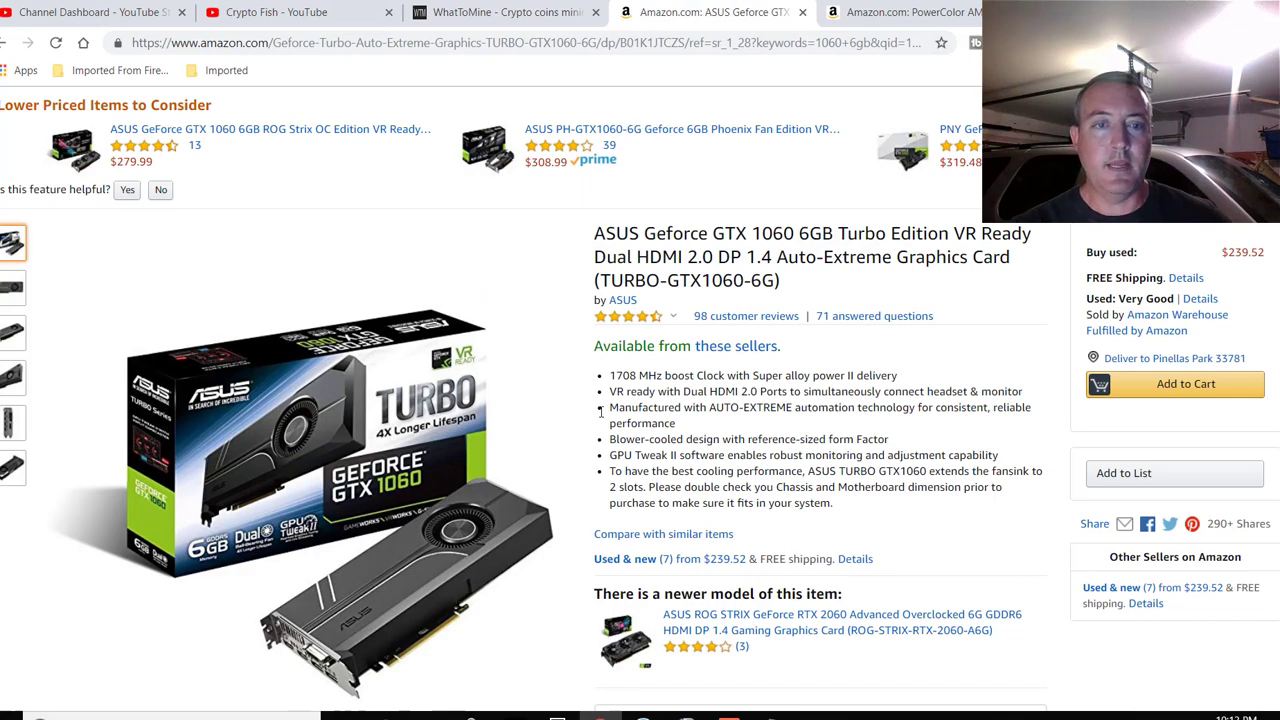
mouse_move(565, 380)
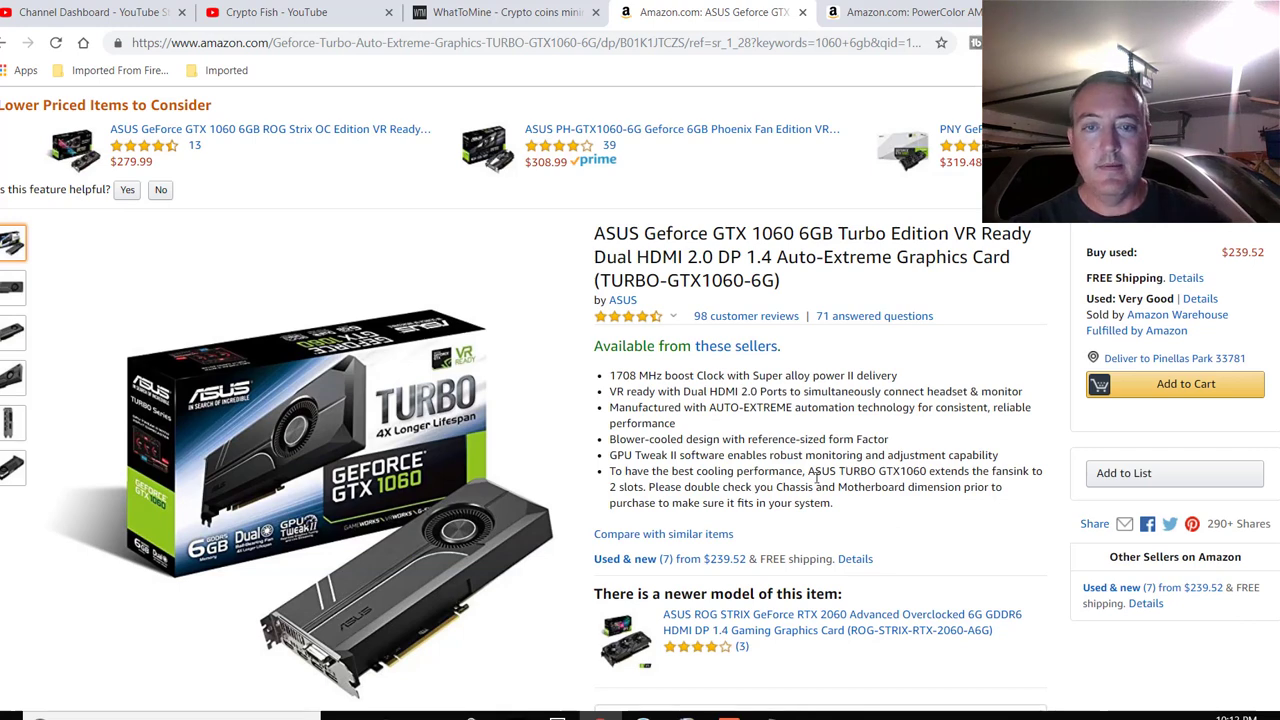
scroll(815, 487, "down", 1)
scroll(846, 457, "down", 1)
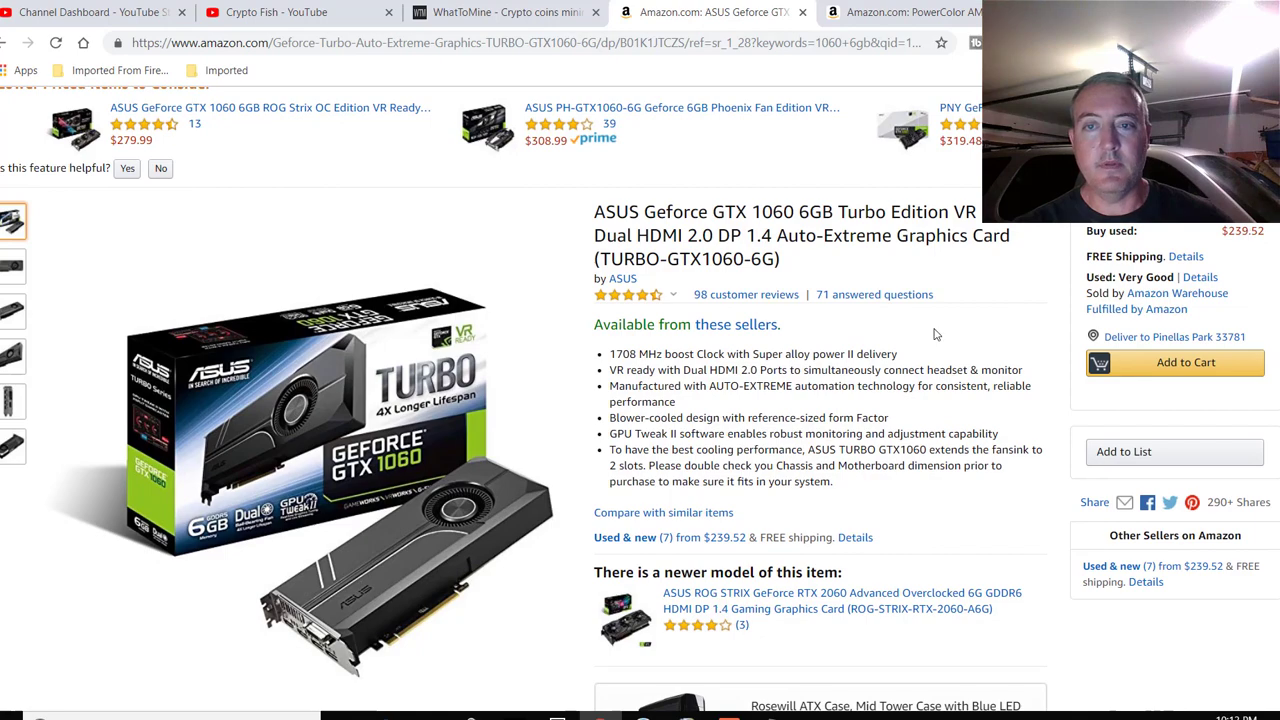
scroll(960, 410, "down", 3)
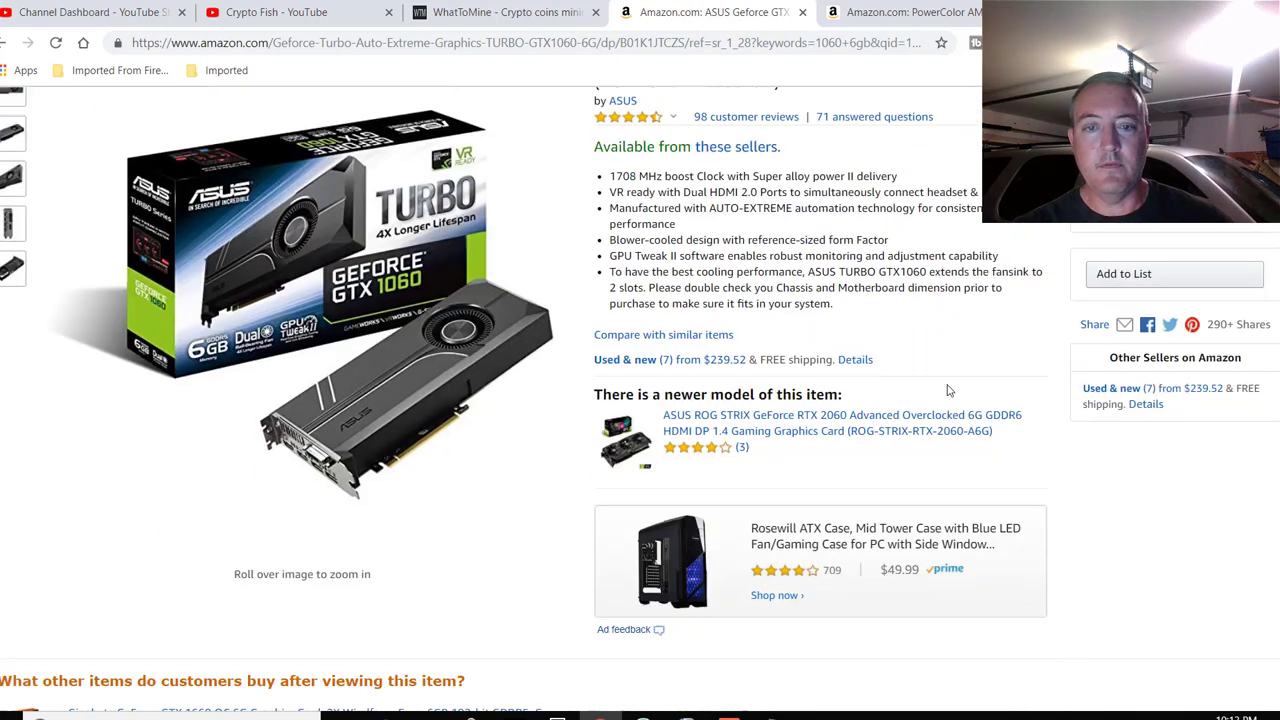
scroll(960, 400, "up", 5)
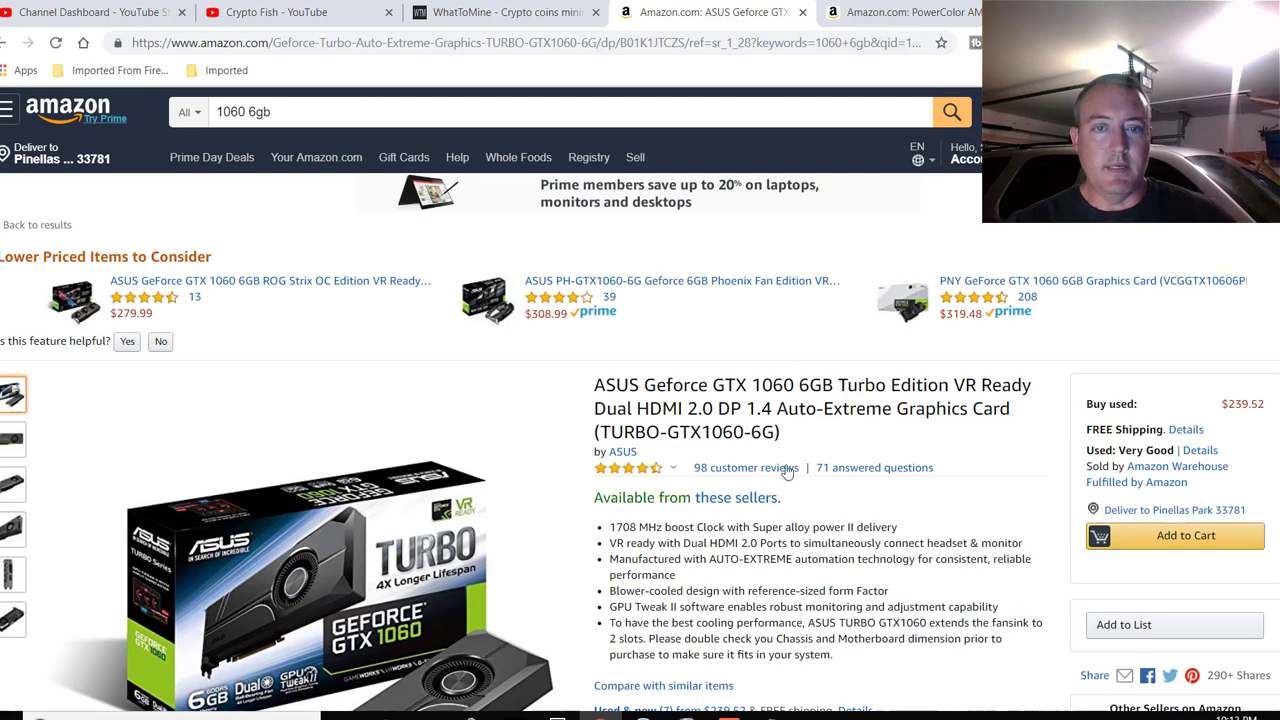
left_click(914, 14)
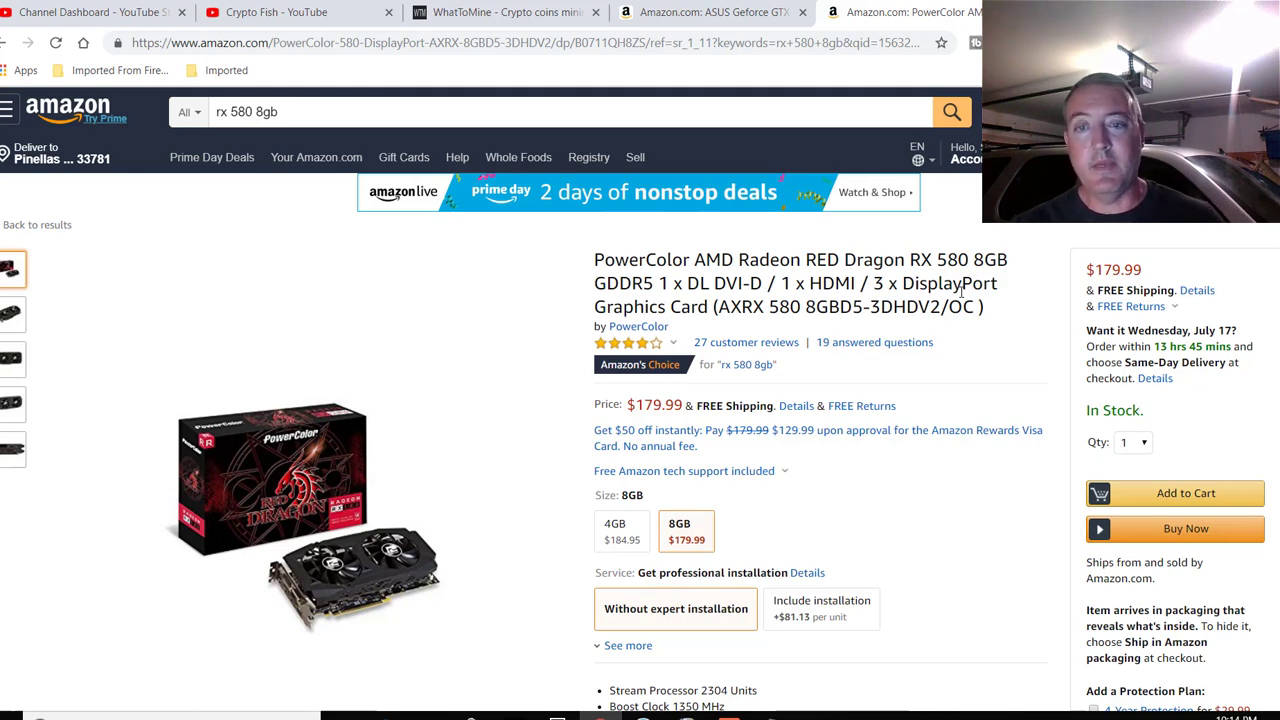
- Load the RX 580 preset in WhatToMine, such as Ethash 30.2 Mh/s at 135 W, and review the results
left_click(505, 12)
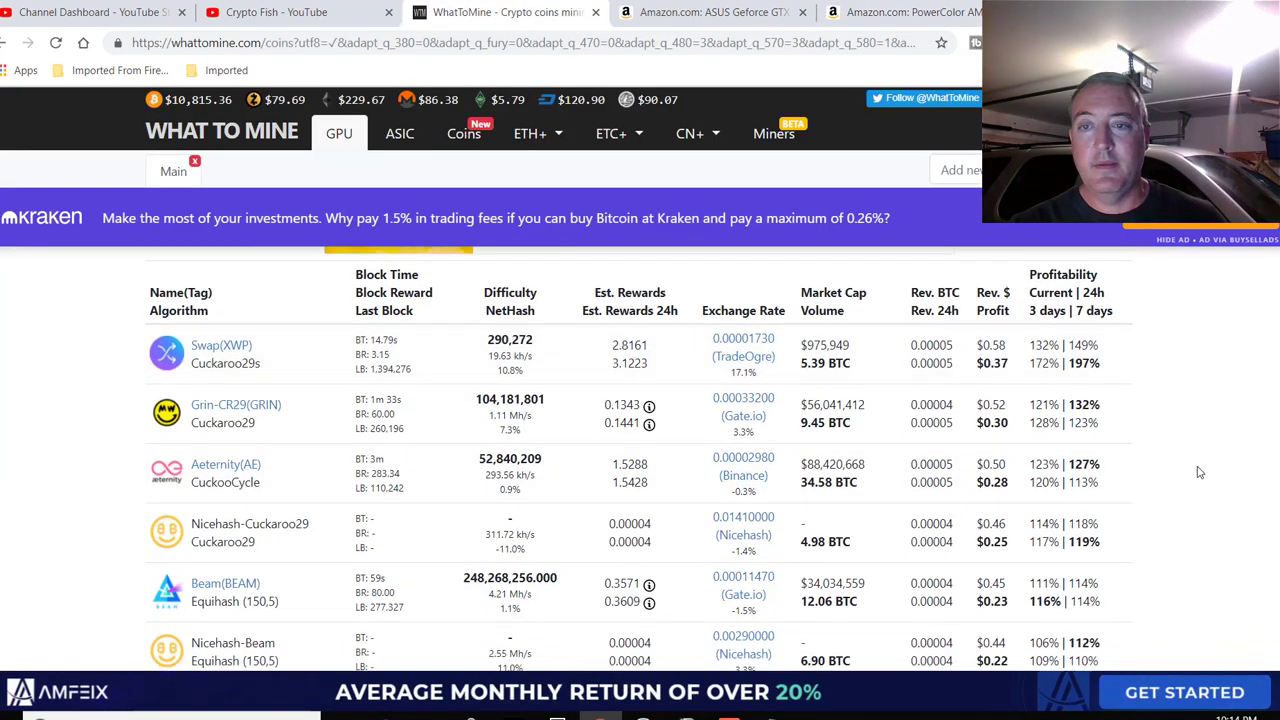
scroll(1197, 471, "up", 5)
left_click(1108, 292)
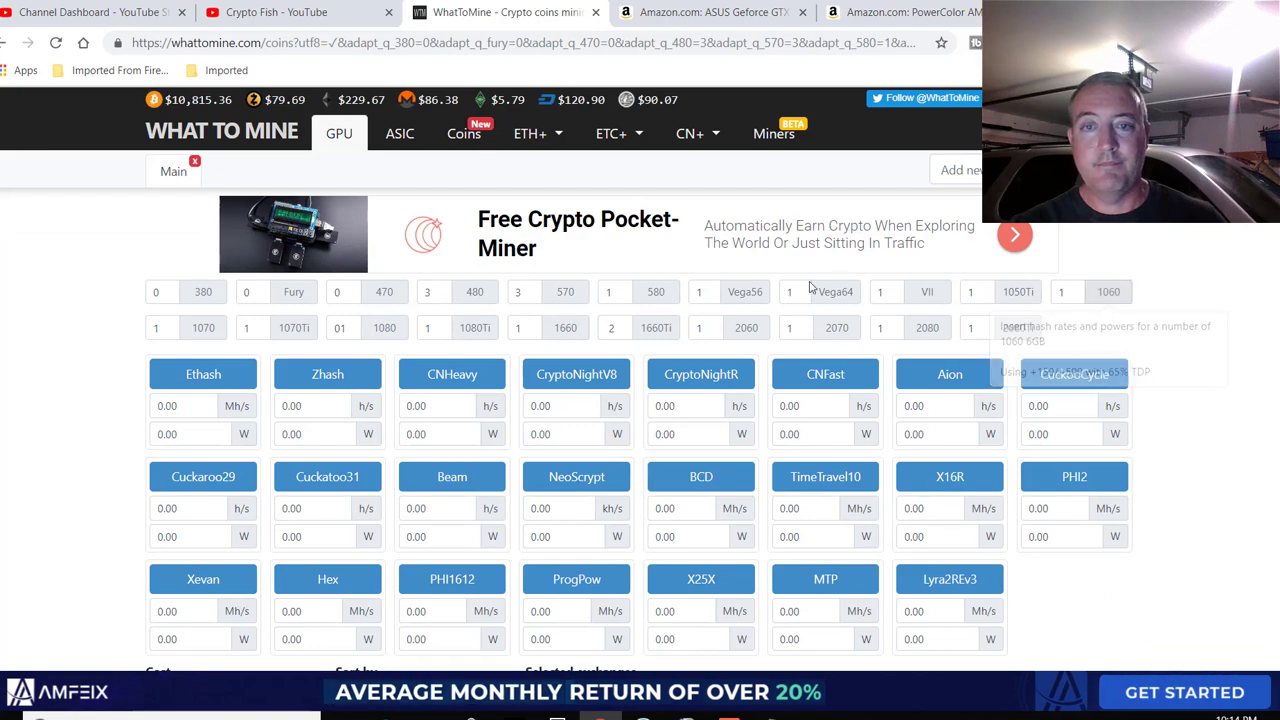
scroll(1232, 386, "down", 4)
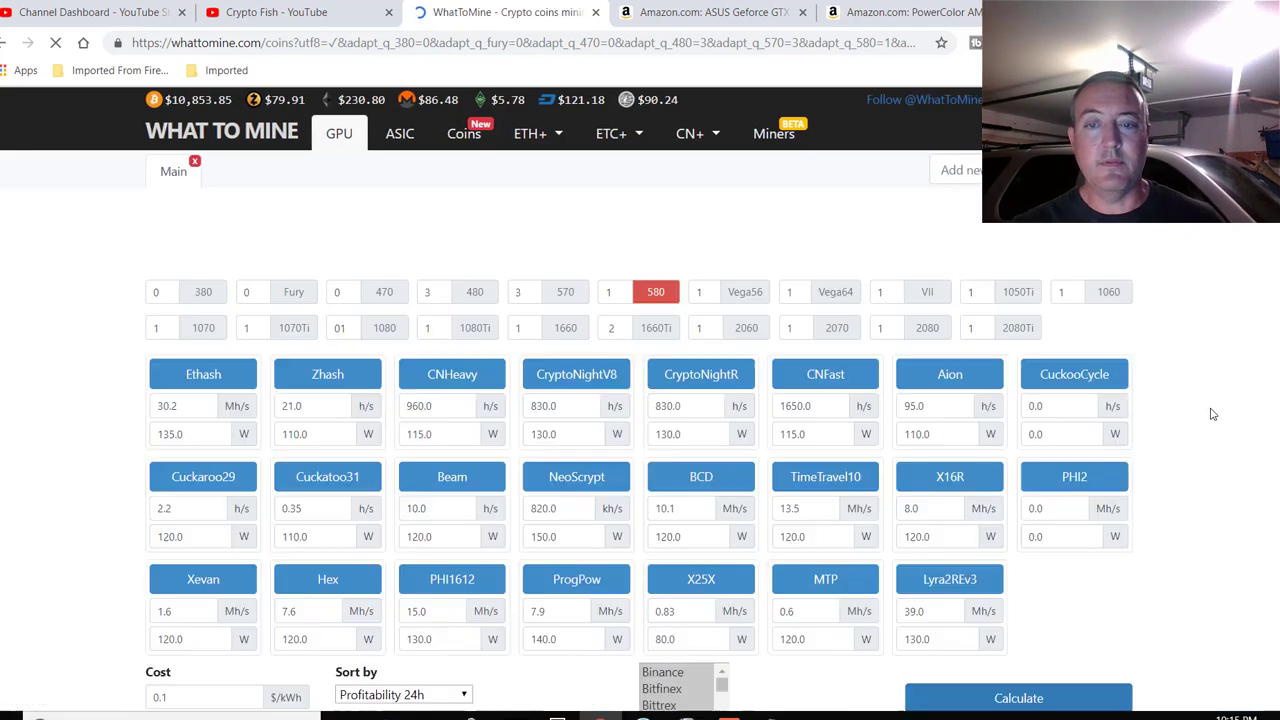
scroll(1210, 414, "down", 5)
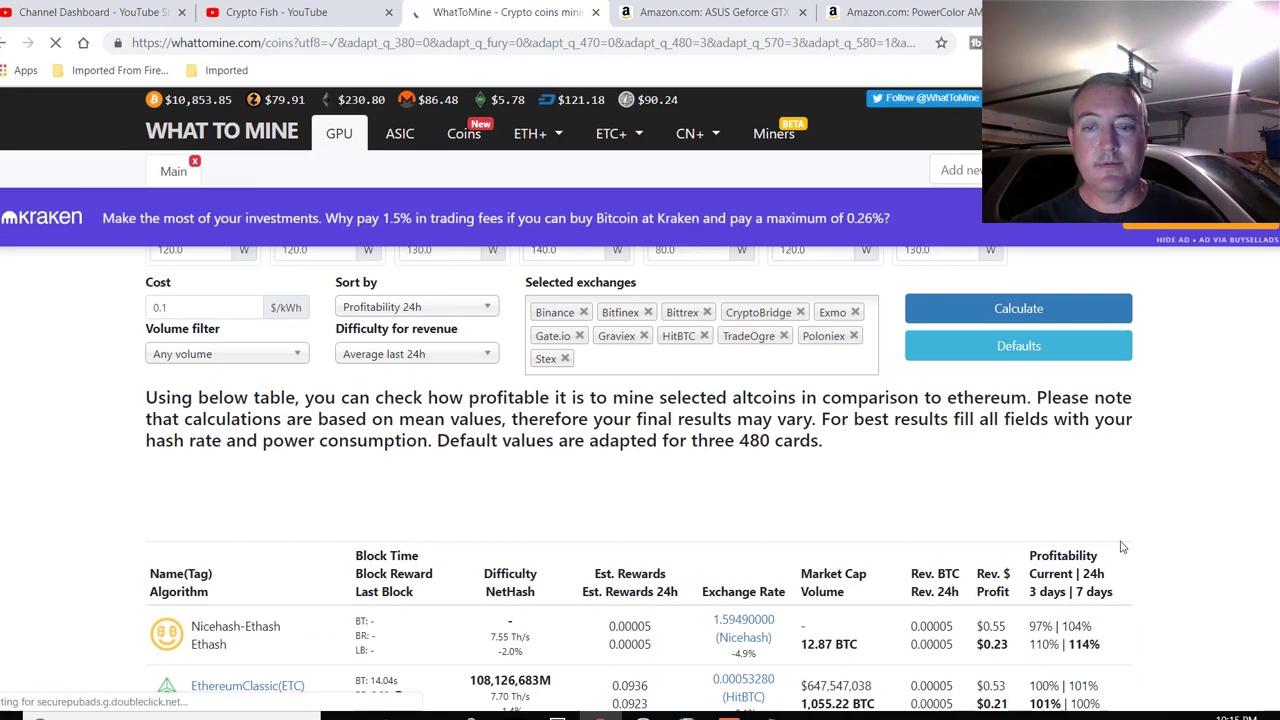
scroll(1198, 461, "down", 3)
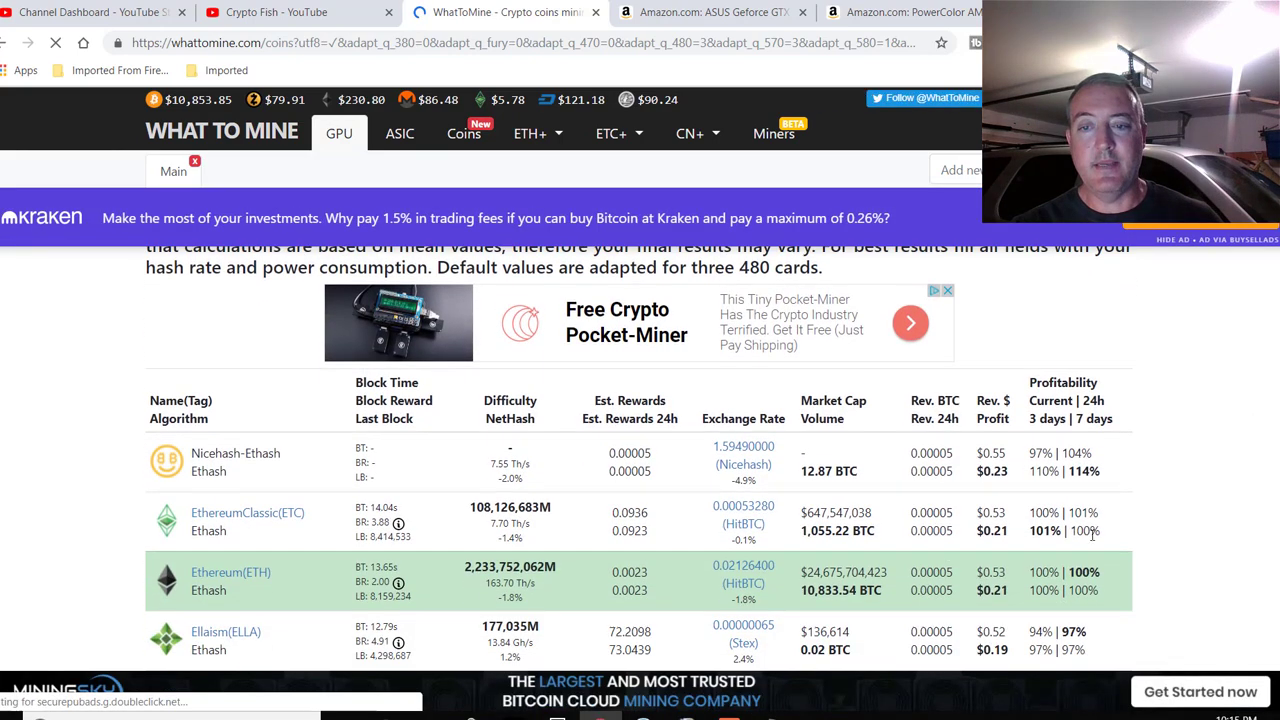
scroll(1198, 461, "up", 8)
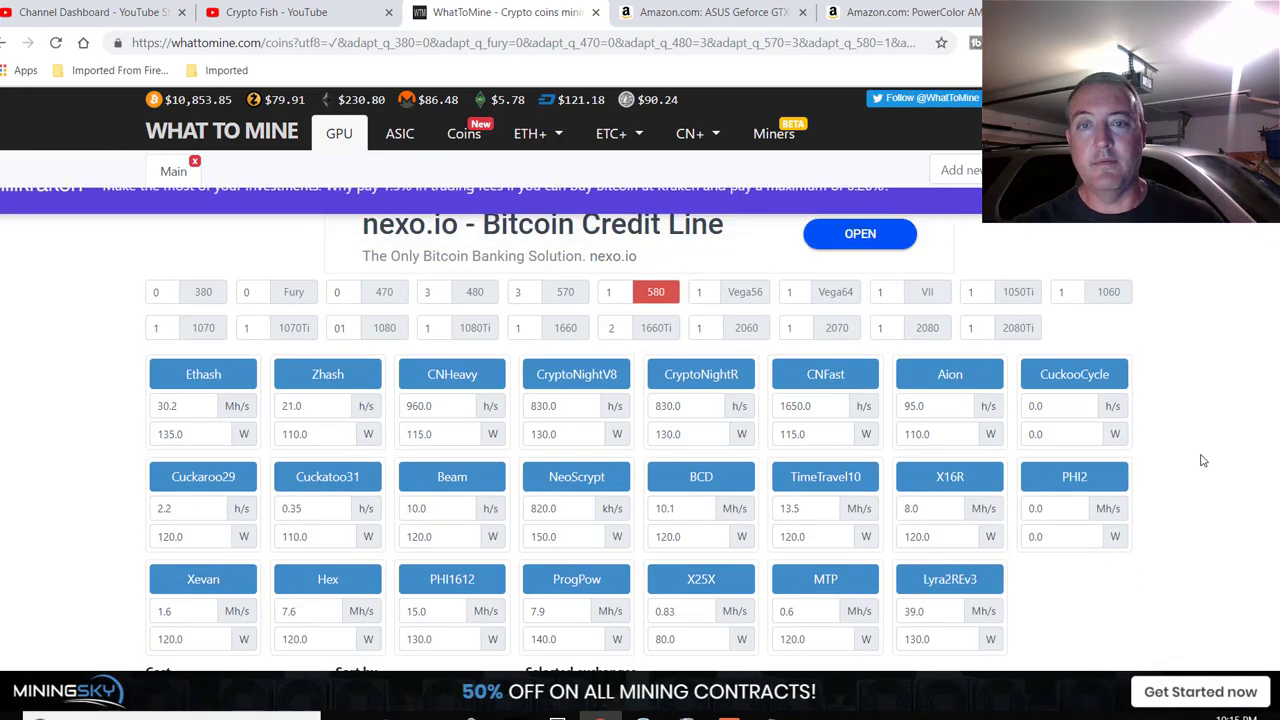